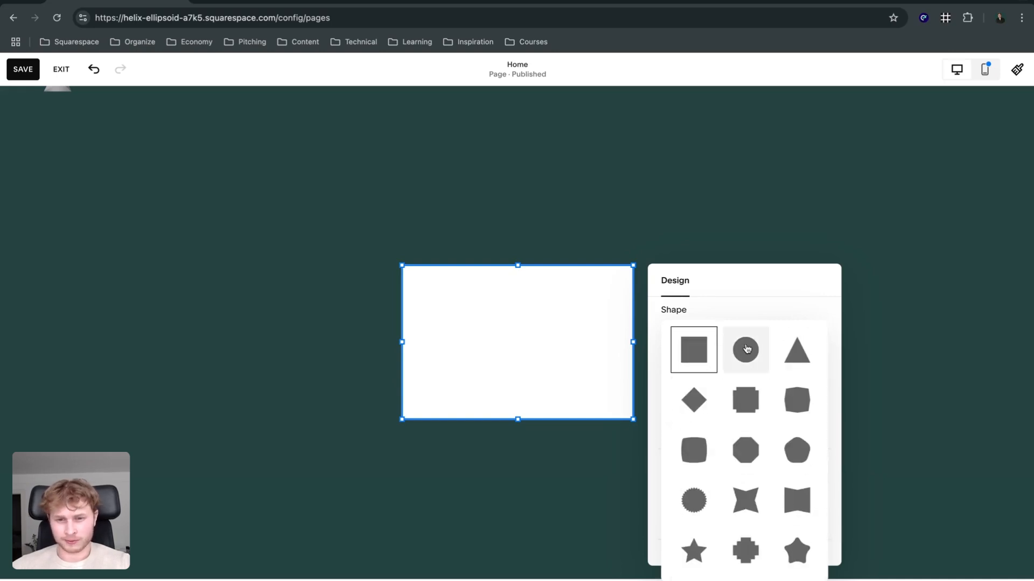
Change the white rectangle to the hourglass shape and extend its block to seven grid rows in height.
{"action": "scroll", "coordinate": [768, 397], "scroll_direction": "down", "scroll_amount": 5}
{"action": "scroll", "coordinate": [768, 400], "scroll_direction": "down", "scroll_amount": 1}
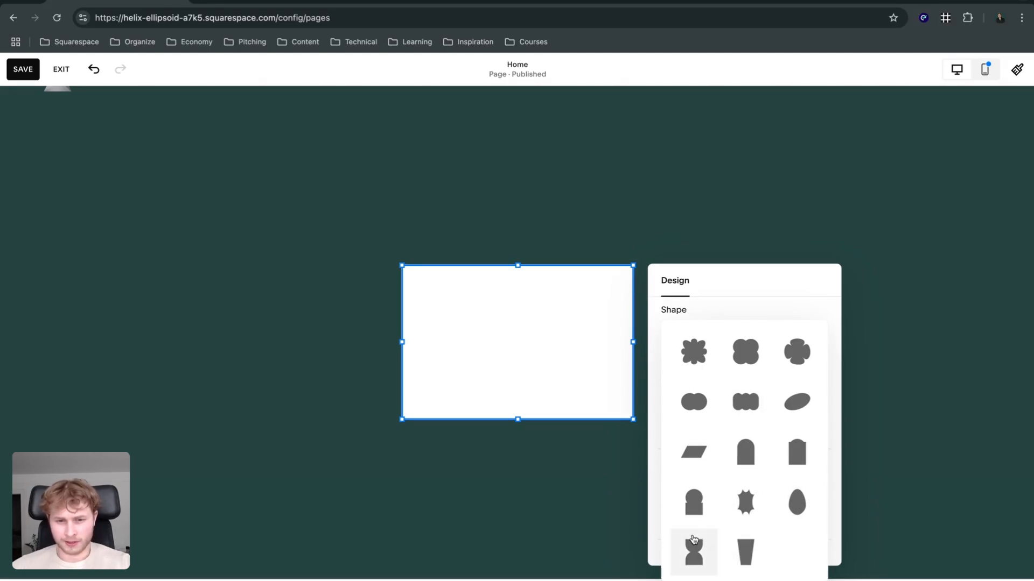
{"action": "left_click", "coordinate": [693, 540]}
{"action": "left_click", "coordinate": [510, 418]}
{"action": "left_click_drag", "start_coordinate": [517, 419], "coordinate": [521, 447]}
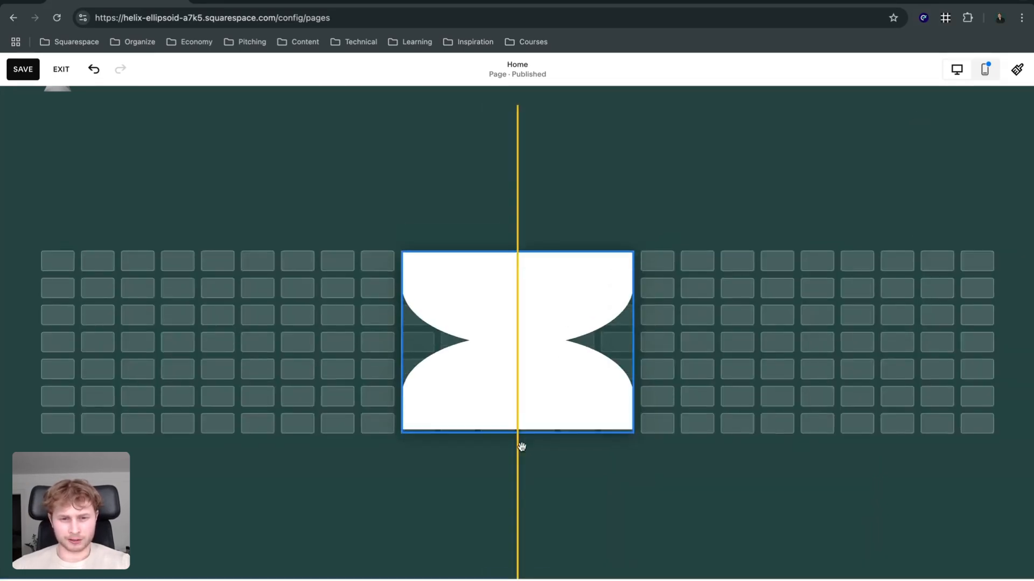
Turn Stretch off and back on for the hourglass to compare the two looks.
{"action": "left_click", "coordinate": [537, 307]}
{"action": "scroll", "coordinate": [753, 360], "scroll_direction": "down", "scroll_amount": 1}
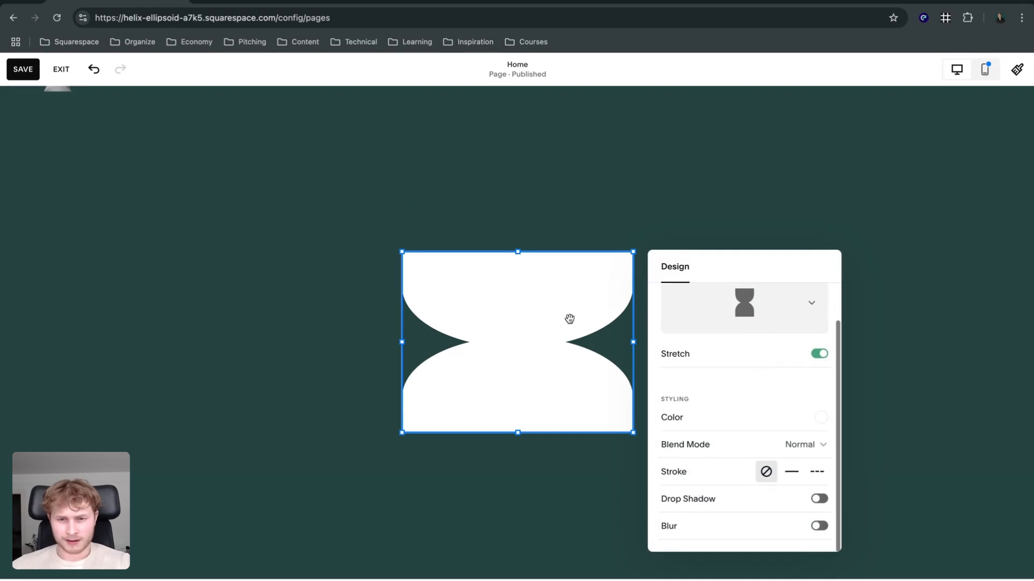
{"action": "left_click", "coordinate": [818, 354]}
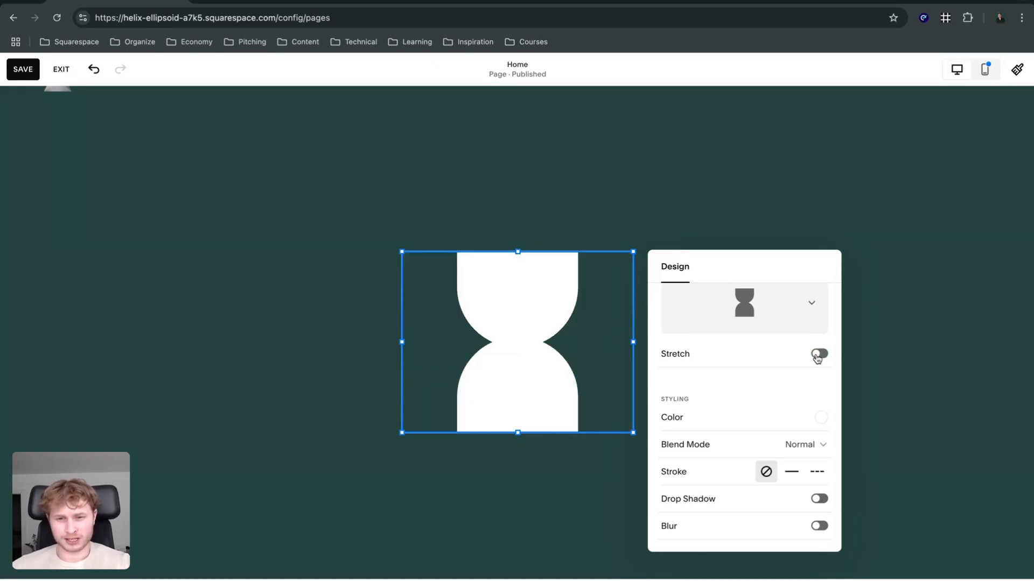
{"action": "left_click", "coordinate": [817, 356]}
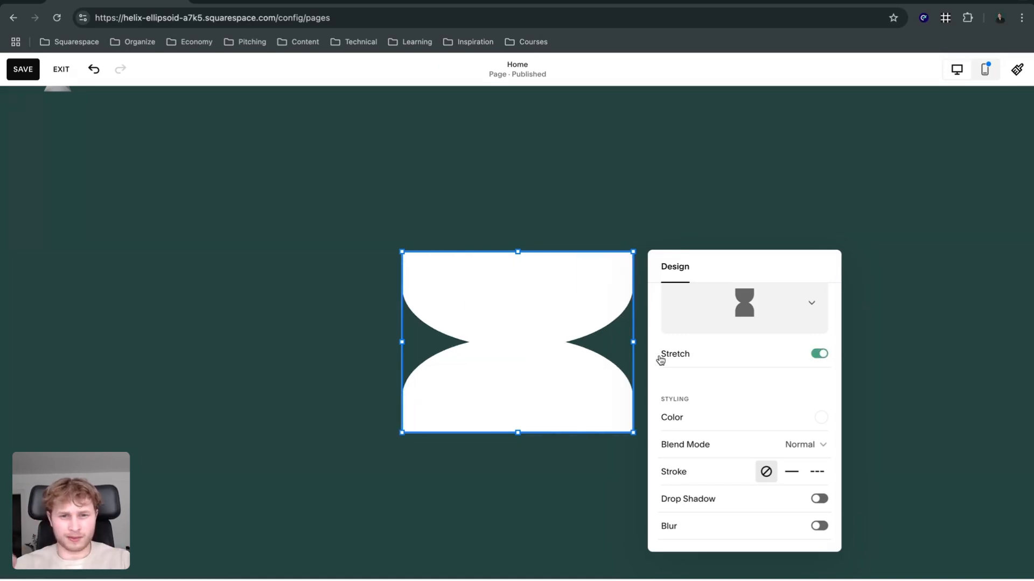
Make the hourglass block about 60% taller and turn off Stretch.
{"action": "left_click_drag", "start_coordinate": [515, 449], "coordinate": [522, 554]}
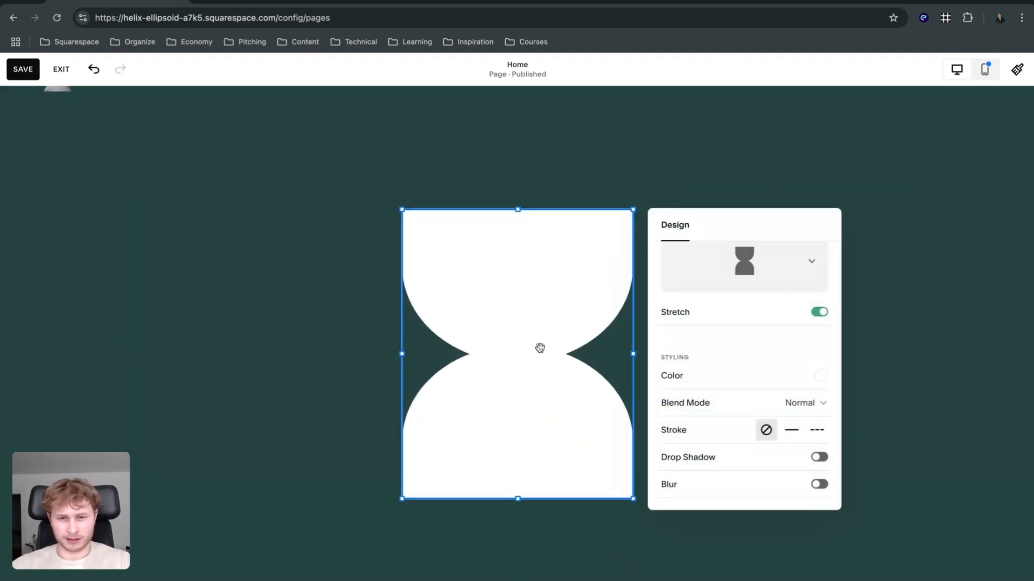
{"action": "left_click", "coordinate": [818, 312]}
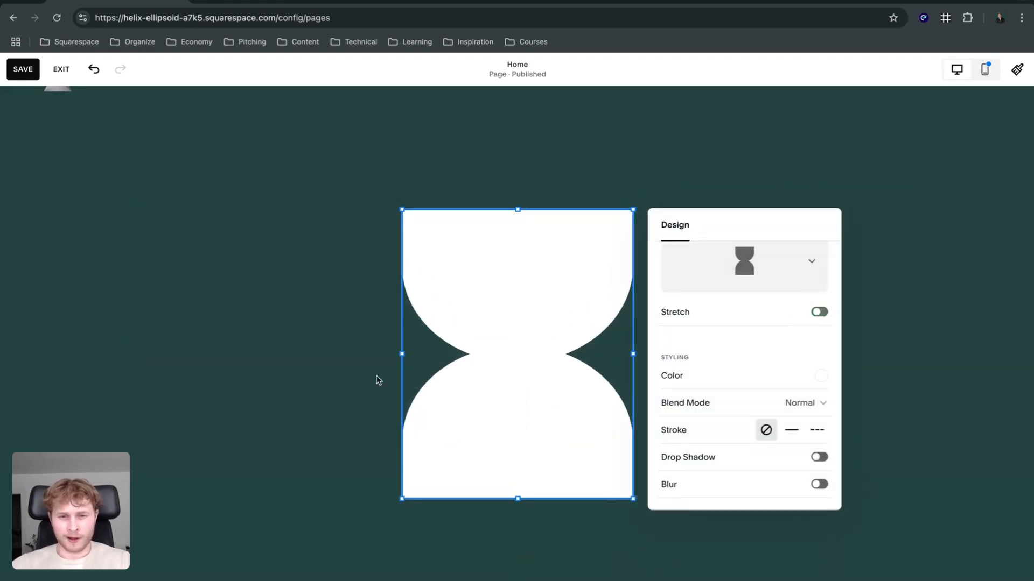
Shorten the hourglass block to its earlier seven-row height by raising its lower edge, and deselect it.
{"action": "left_click", "coordinate": [504, 464]}
{"action": "left_click_drag", "start_coordinate": [517, 498], "coordinate": [520, 391]}
{"action": "left_click", "coordinate": [320, 320]}
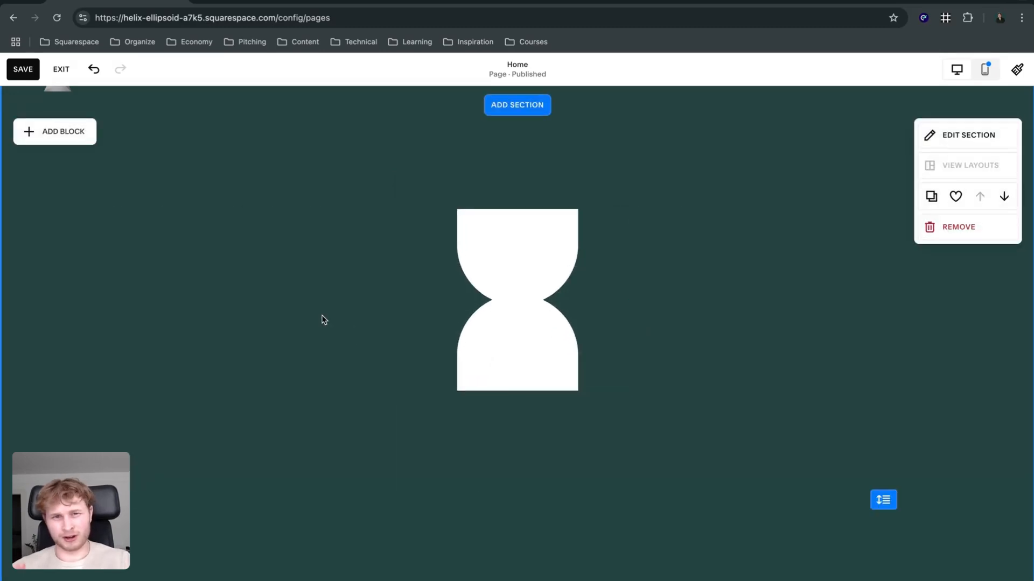
Try the black, dark green and light grey palette colors as the hourglass fill.
{"action": "left_click", "coordinate": [479, 299]}
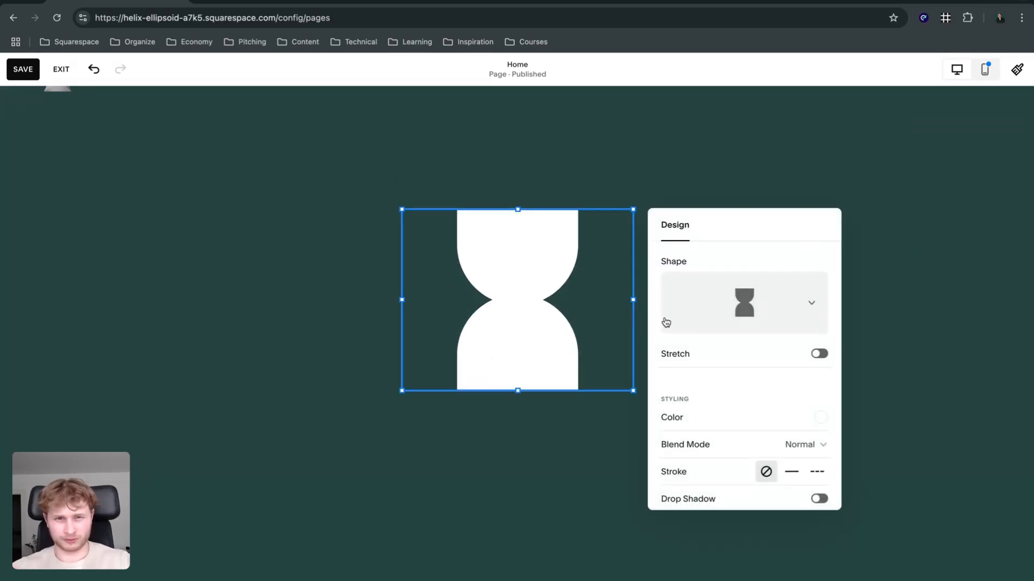
{"action": "scroll", "coordinate": [749, 337], "scroll_direction": "down", "scroll_amount": 1}
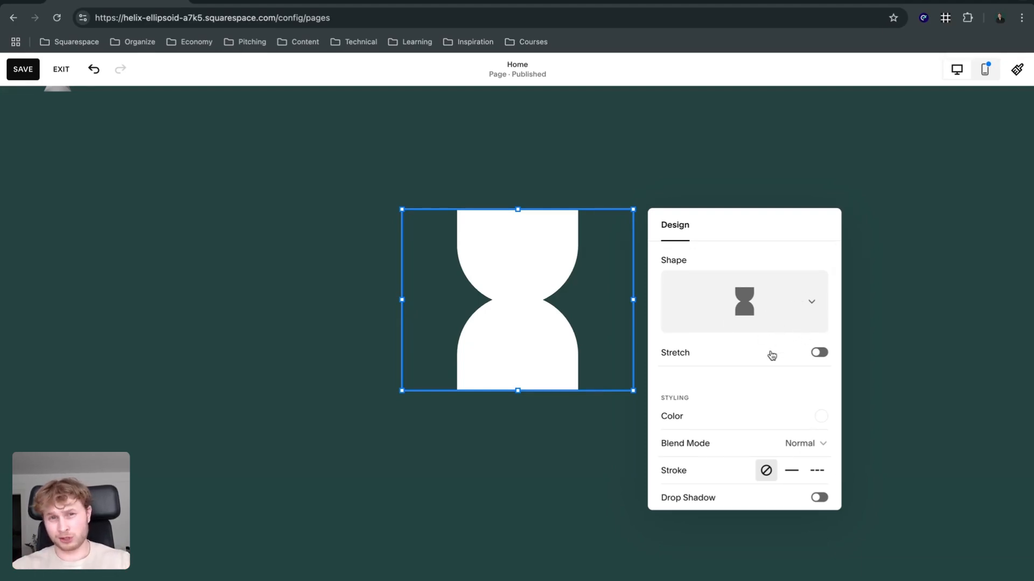
{"action": "scroll", "coordinate": [771, 355], "scroll_direction": "down", "scroll_amount": 1}
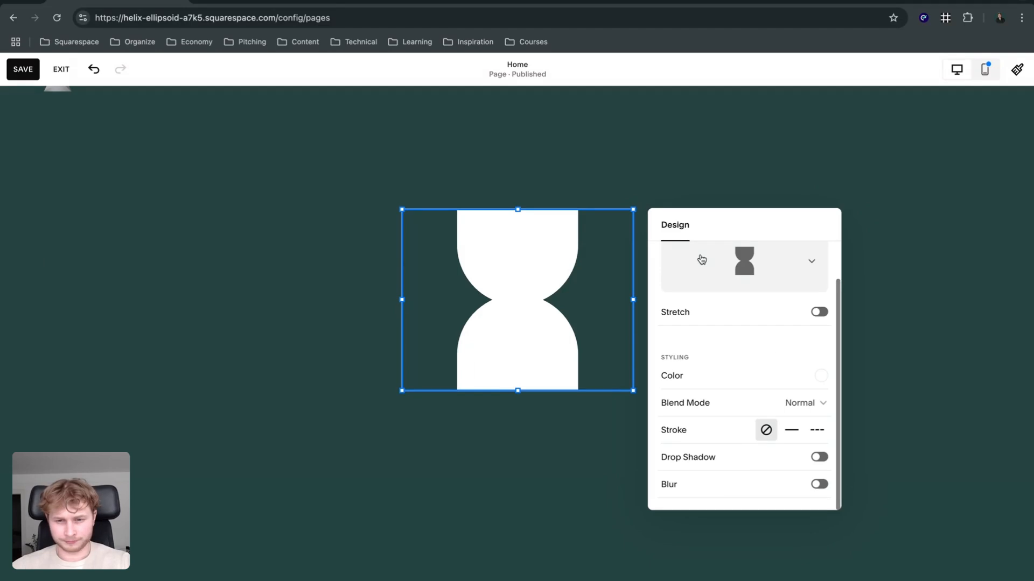
{"action": "left_click", "coordinate": [820, 377]}
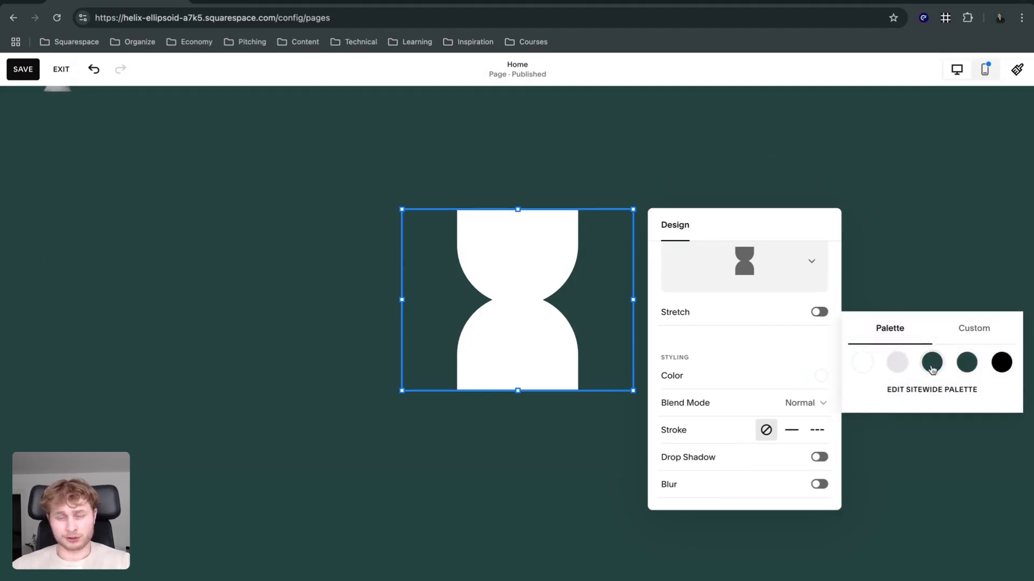
{"action": "left_click", "coordinate": [1001, 362]}
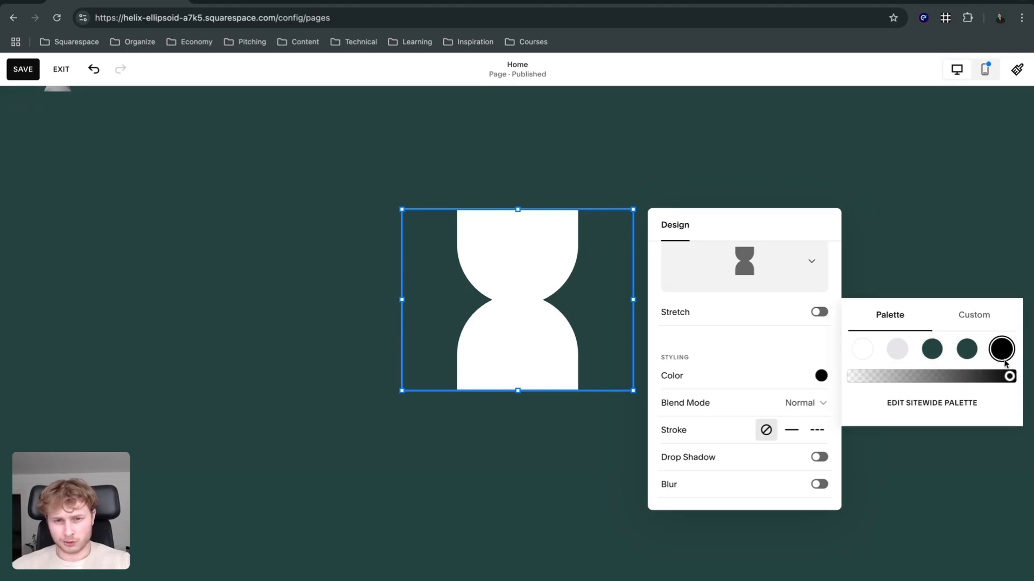
{"action": "left_click", "coordinate": [930, 349]}
{"action": "left_click", "coordinate": [897, 349]}
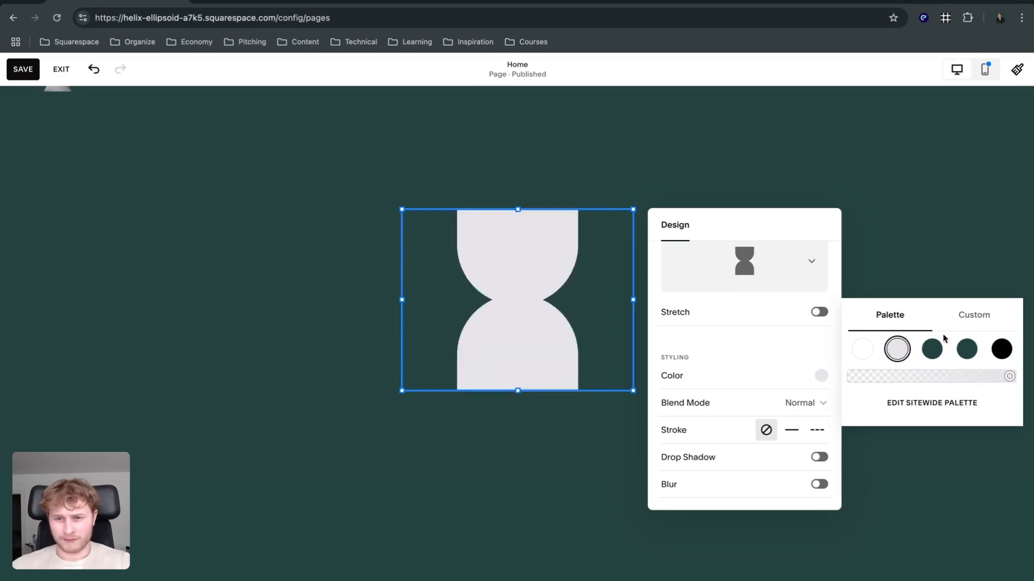
Give the hourglass a fully saturated bright red custom fill color and deselect it.
{"action": "left_click", "coordinate": [964, 317]}
{"action": "left_click_drag", "start_coordinate": [952, 429], "coordinate": [853, 431]}
{"action": "left_click", "coordinate": [996, 287]}
{"action": "left_click_drag", "start_coordinate": [997, 289], "coordinate": [1026, 273]}
{"action": "left_click", "coordinate": [640, 447]}
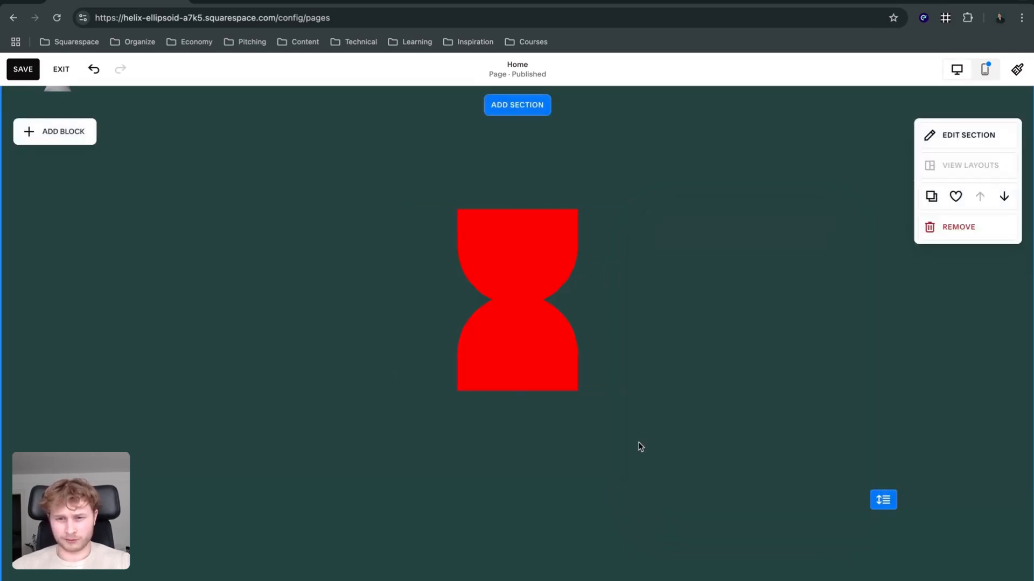
Lower the opacity of the hourglass's red fill to 44%.
{"action": "double_click", "coordinate": [549, 247]}
{"action": "left_click", "coordinate": [821, 418]}
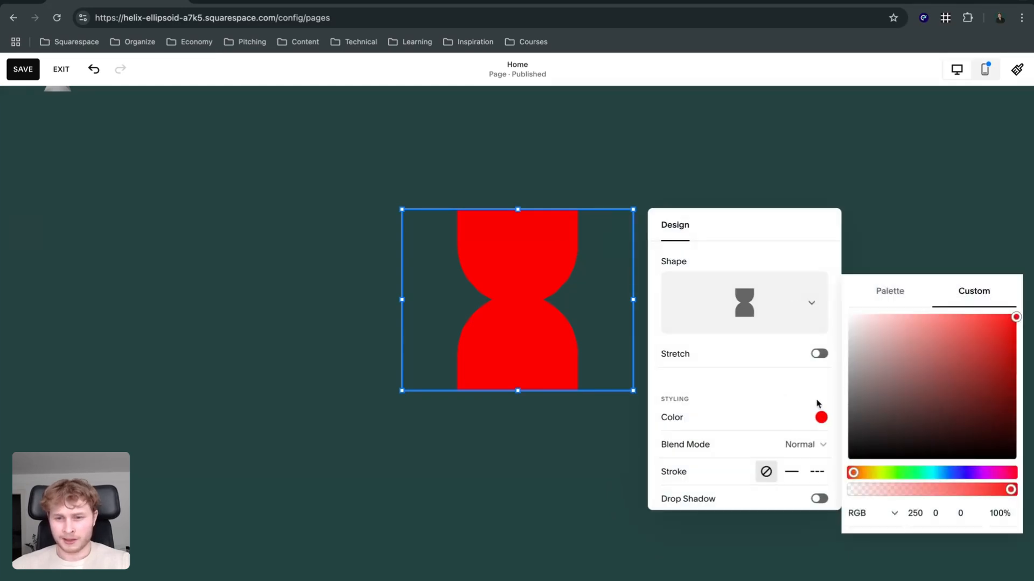
{"action": "left_click", "coordinate": [889, 517]}
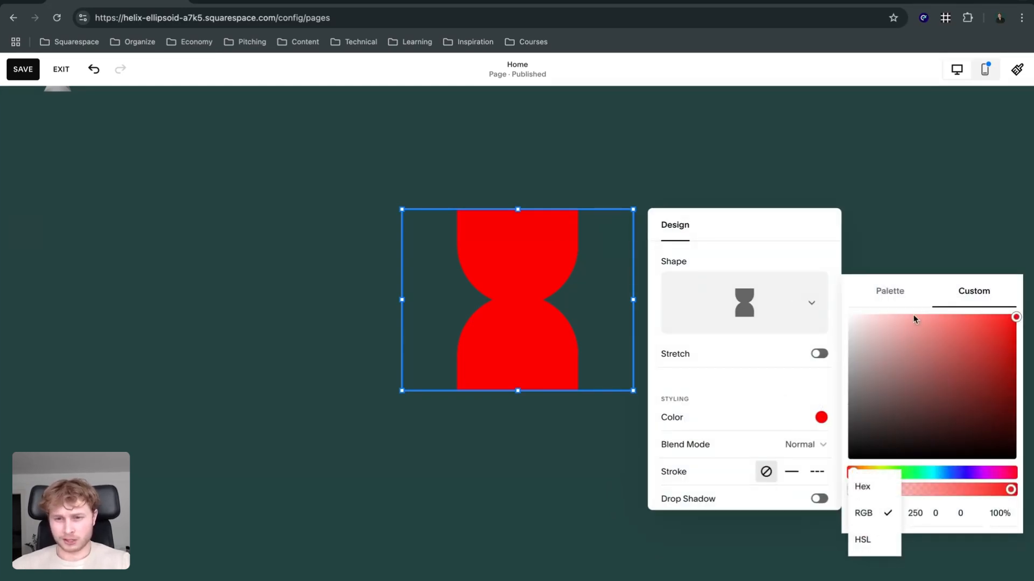
{"action": "left_click", "coordinate": [971, 489]}
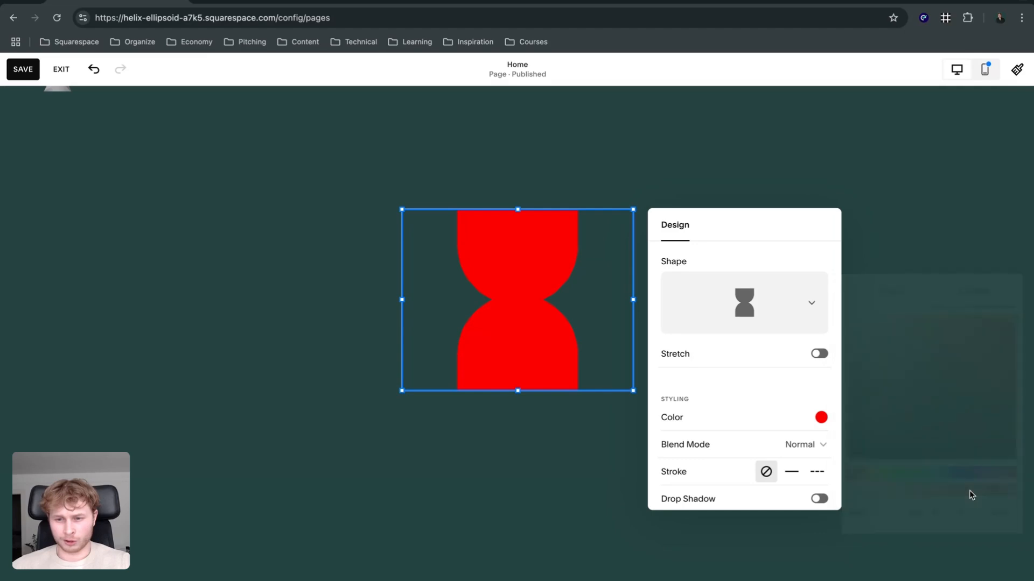
{"action": "left_click", "coordinate": [818, 423]}
{"action": "left_click_drag", "start_coordinate": [1009, 496], "coordinate": [921, 498]}
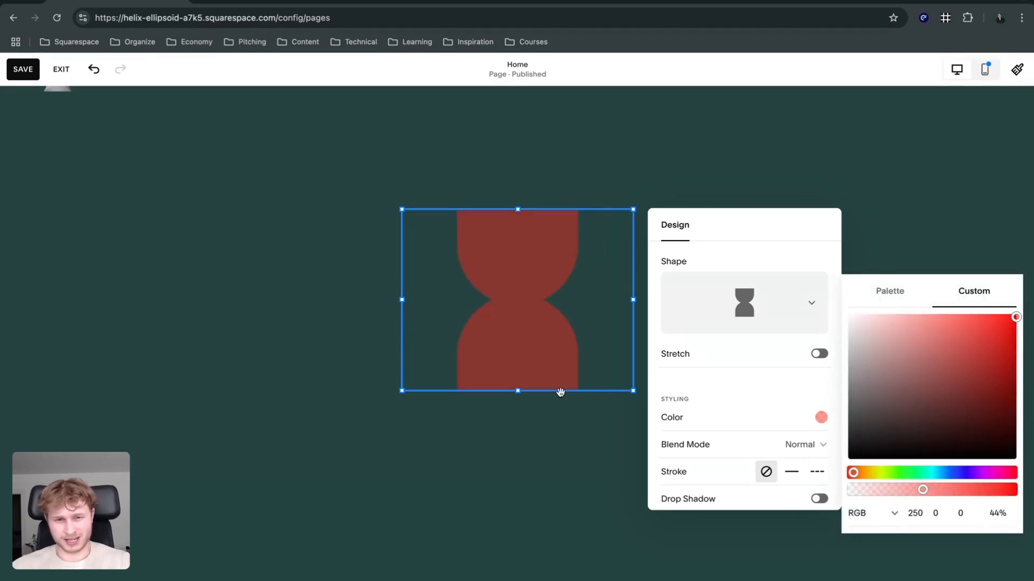
Try the Overlay blend mode on the hourglass shape.
{"action": "scroll", "coordinate": [728, 389], "scroll_direction": "down", "scroll_amount": 1}
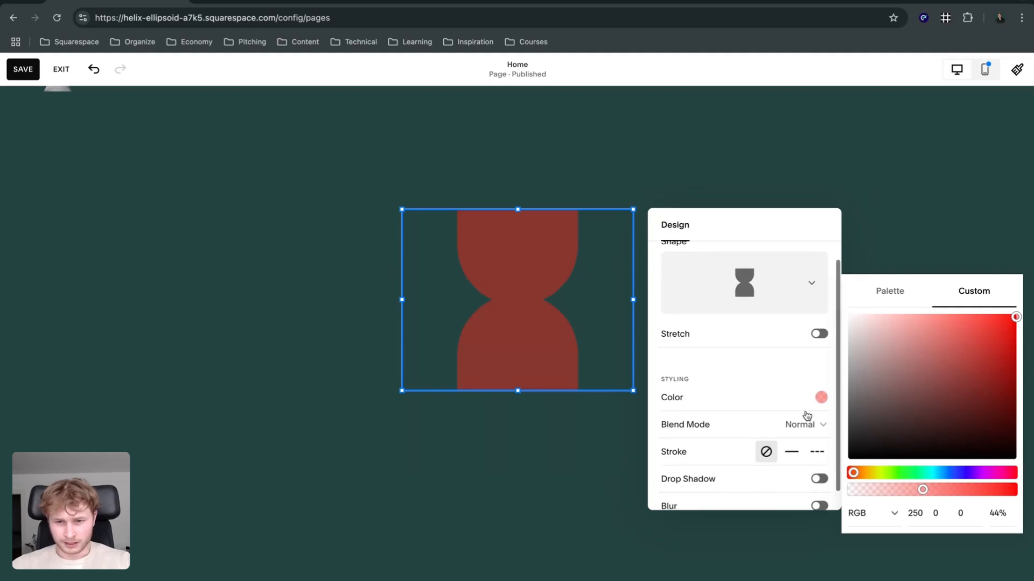
{"action": "scroll", "coordinate": [786, 402], "scroll_direction": "down", "scroll_amount": 1}
{"action": "left_click", "coordinate": [800, 404]}
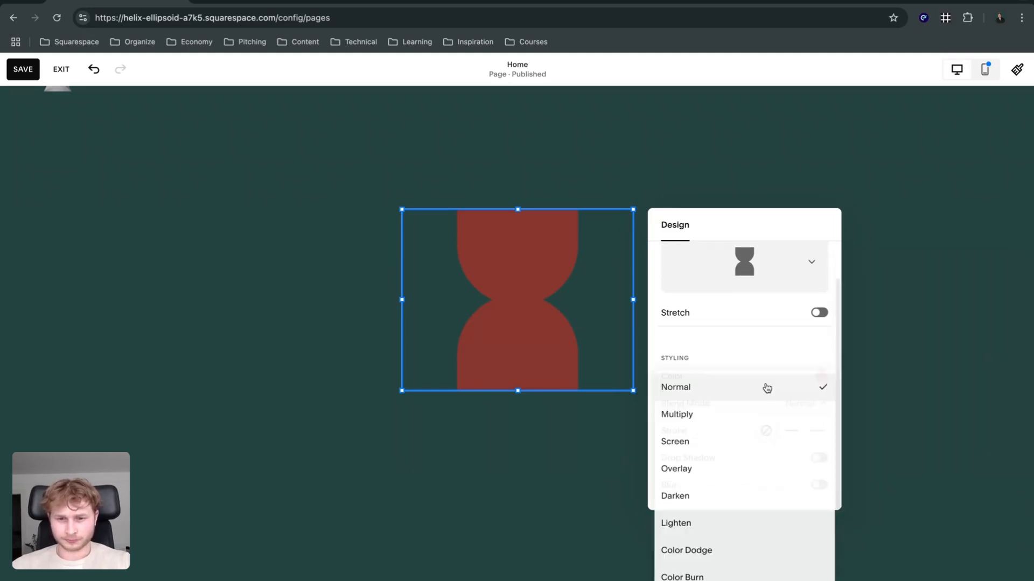
{"action": "scroll", "coordinate": [754, 428], "scroll_direction": "down", "scroll_amount": 1}
{"action": "left_click", "coordinate": [715, 425]}
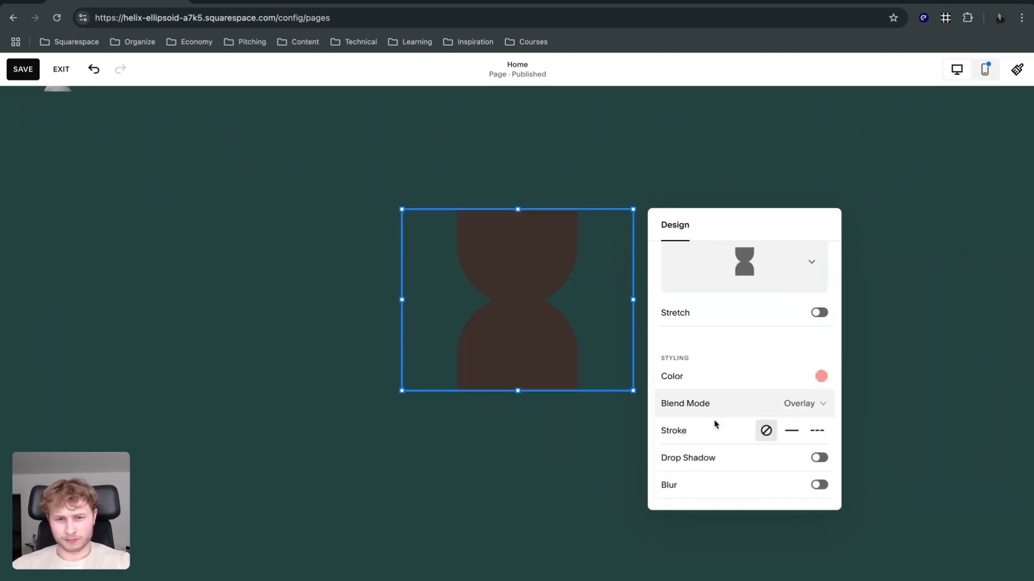
Try the Exclusion blend mode on the hourglass shape.
{"action": "left_click", "coordinate": [773, 402]}
{"action": "scroll", "coordinate": [749, 398], "scroll_direction": "down", "scroll_amount": 2}
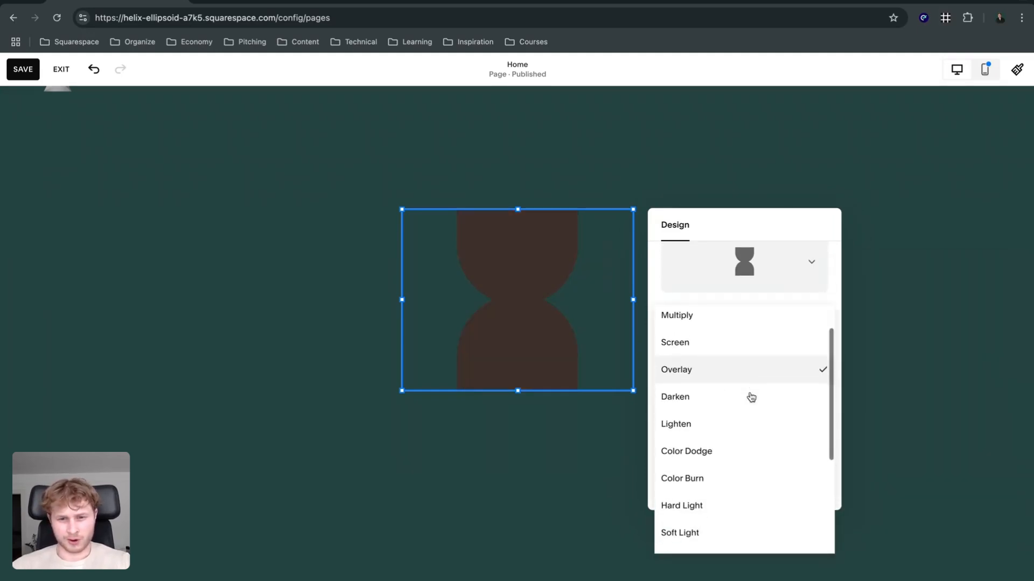
{"action": "scroll", "coordinate": [746, 404], "scroll_direction": "down", "scroll_amount": 2}
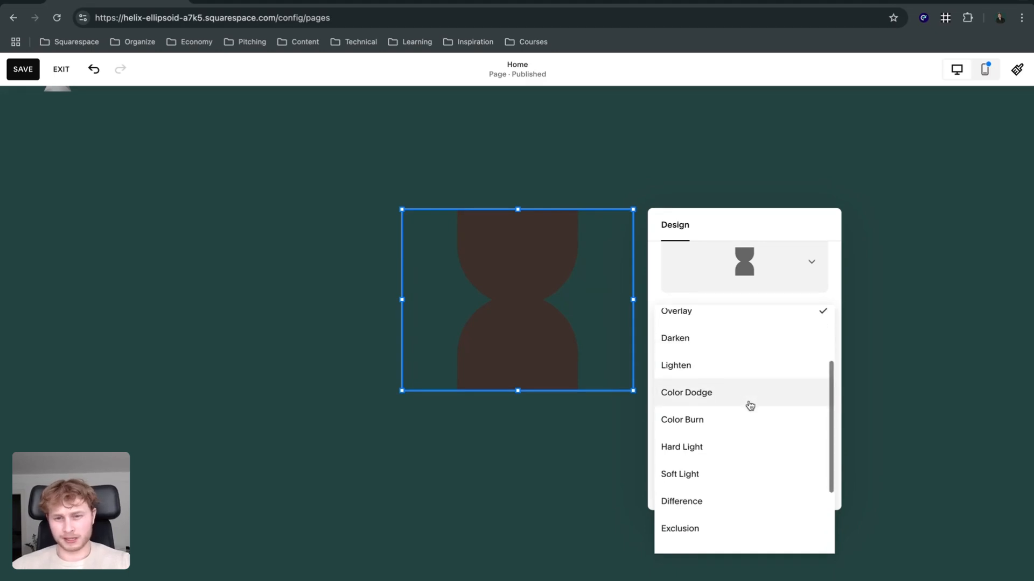
{"action": "scroll", "coordinate": [709, 413], "scroll_direction": "down", "scroll_amount": 1}
{"action": "left_click", "coordinate": [704, 469]}
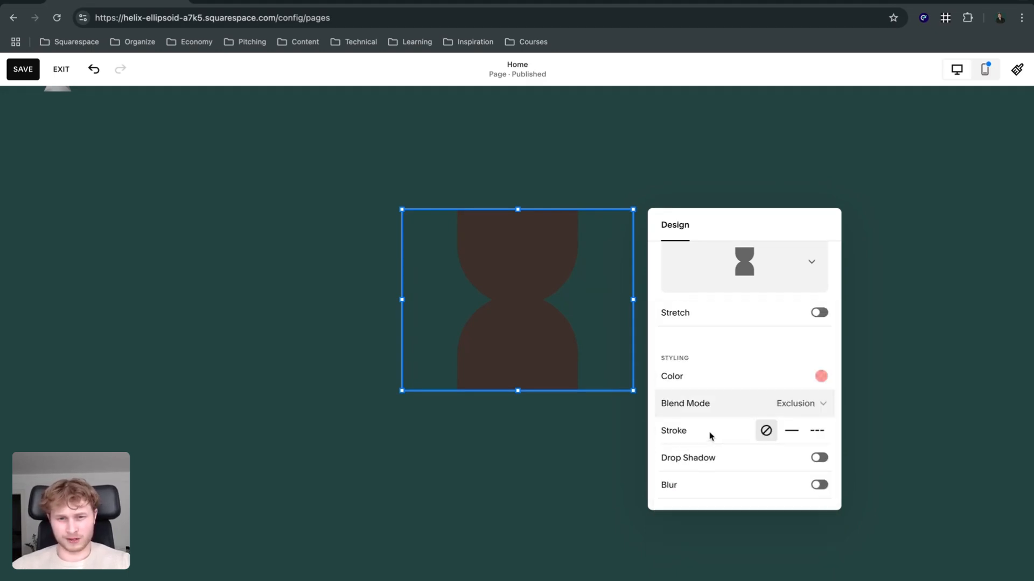
Try the Luminosity blend mode on the hourglass and return the blend mode to Normal.
{"action": "left_click", "coordinate": [793, 409]}
{"action": "scroll", "coordinate": [738, 372], "scroll_direction": "down", "scroll_amount": 2}
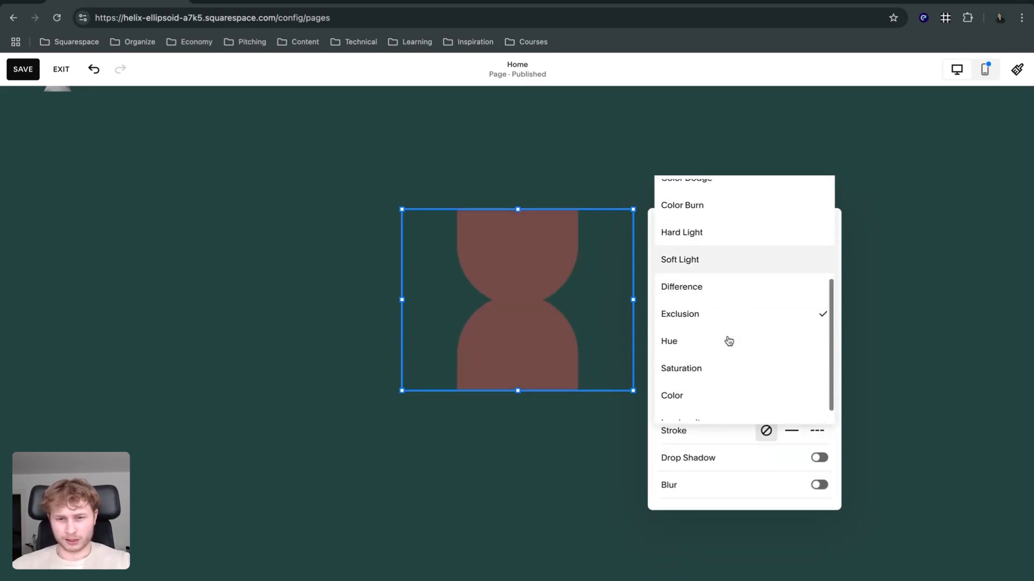
{"action": "scroll", "coordinate": [730, 371], "scroll_direction": "down", "scroll_amount": 1}
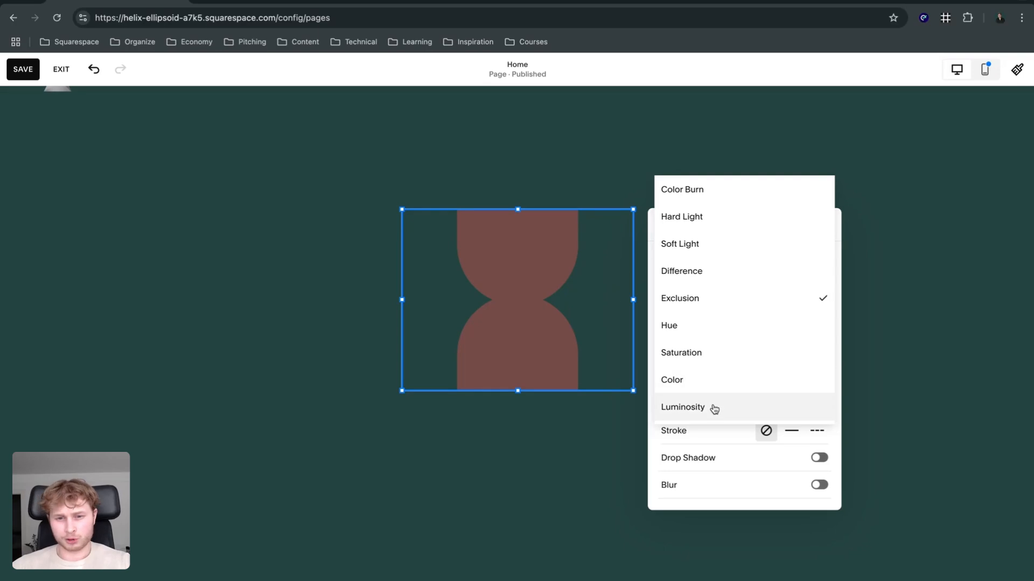
{"action": "left_click", "coordinate": [713, 409]}
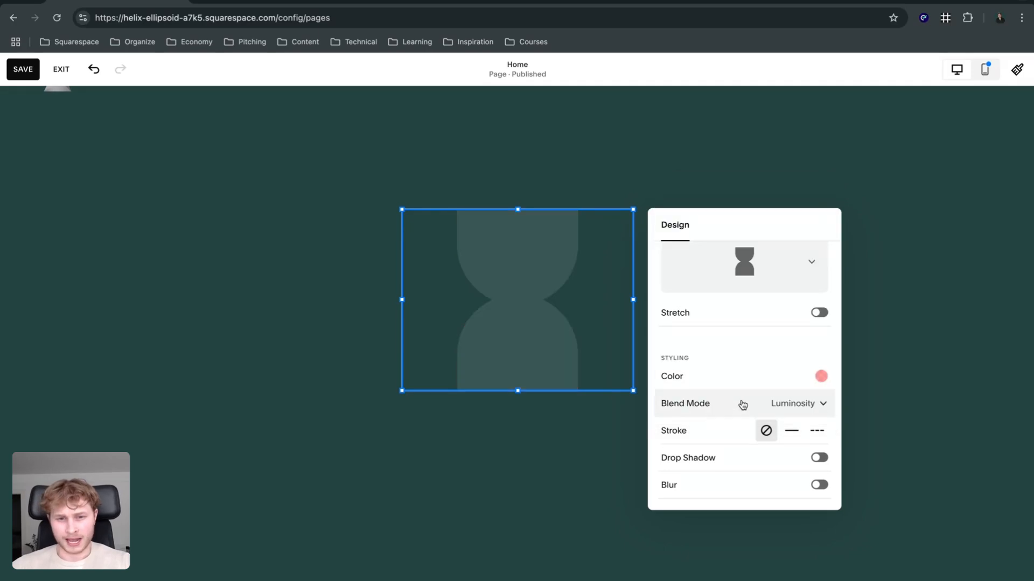
{"action": "left_click", "coordinate": [812, 403]}
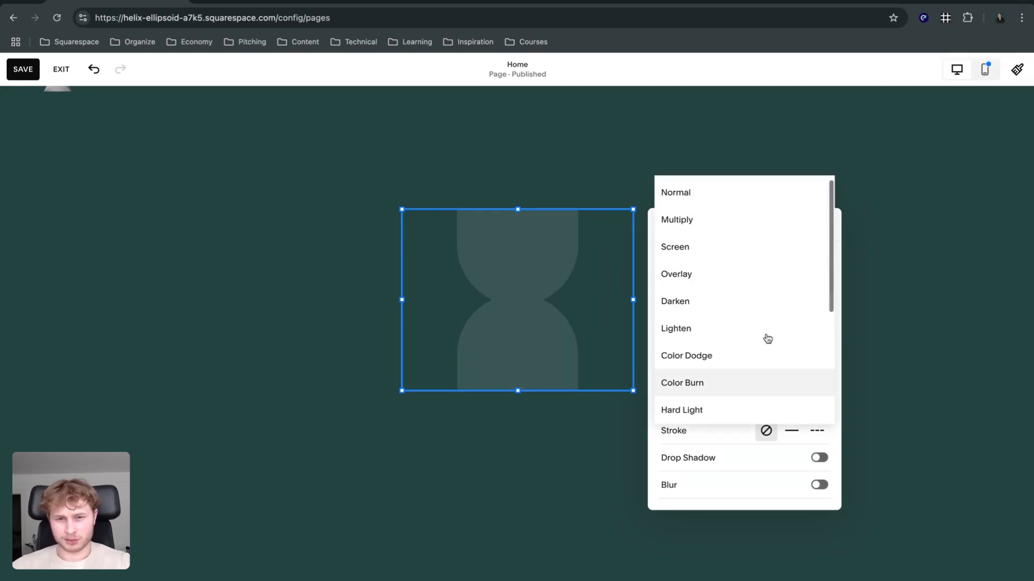
{"action": "left_click", "coordinate": [707, 200]}
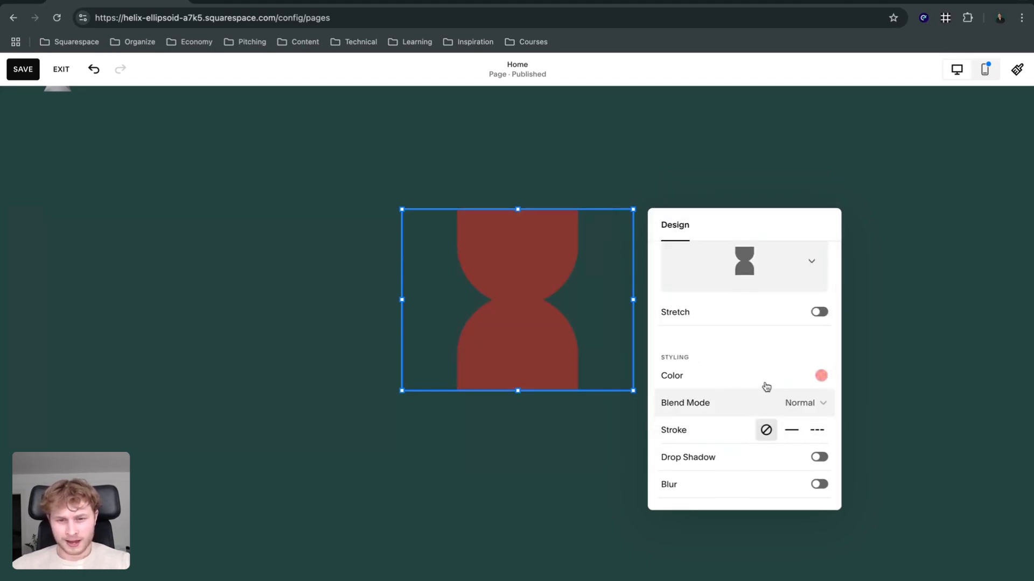
Add an outline to the hourglass, comparing solid and dashed strokes and ending with the dashed one.
{"action": "left_click", "coordinate": [791, 430]}
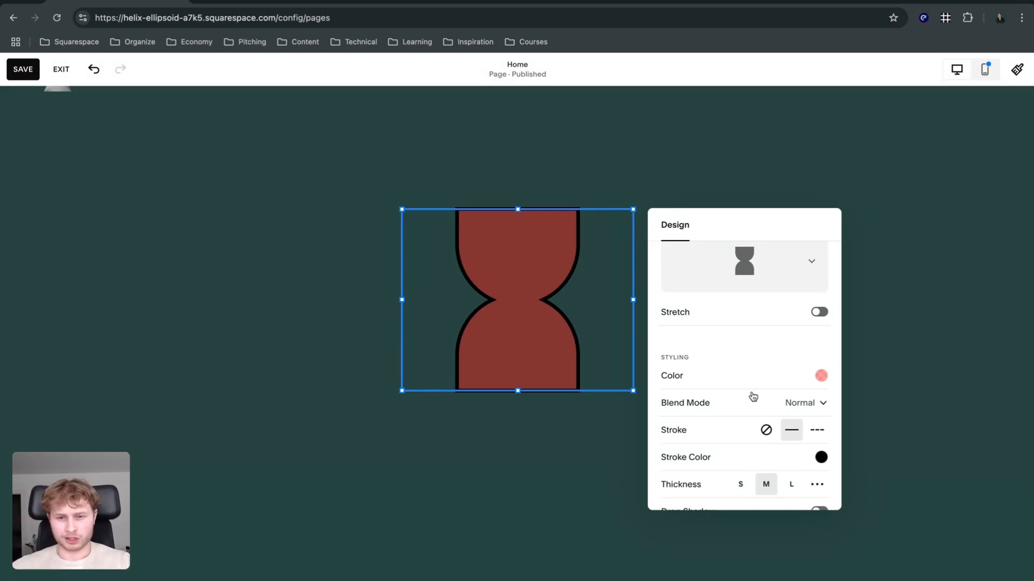
{"action": "scroll", "coordinate": [759, 404], "scroll_direction": "down", "scroll_amount": 1}
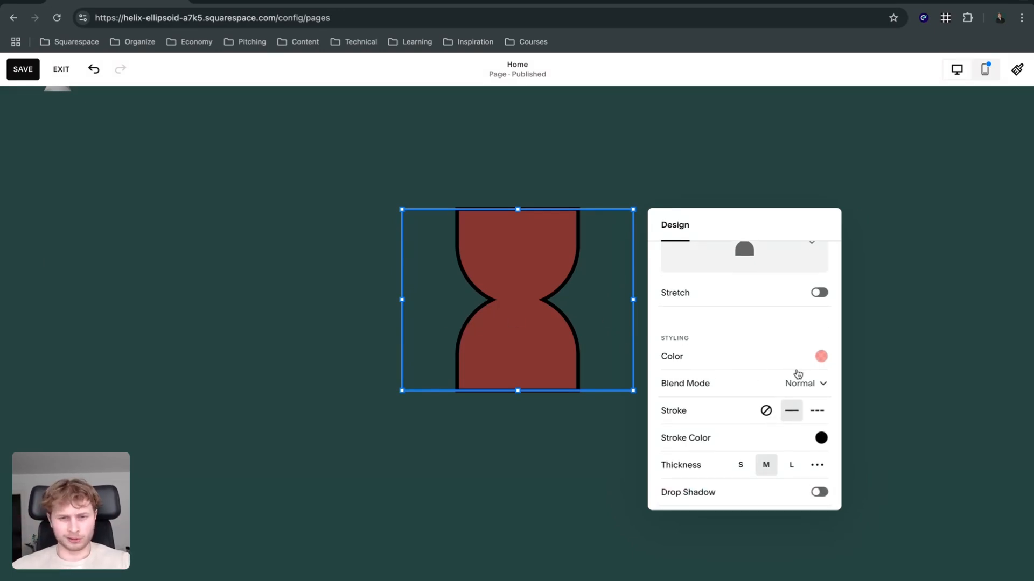
{"action": "scroll", "coordinate": [799, 406], "scroll_direction": "down", "scroll_amount": 1}
{"action": "left_click", "coordinate": [814, 398]}
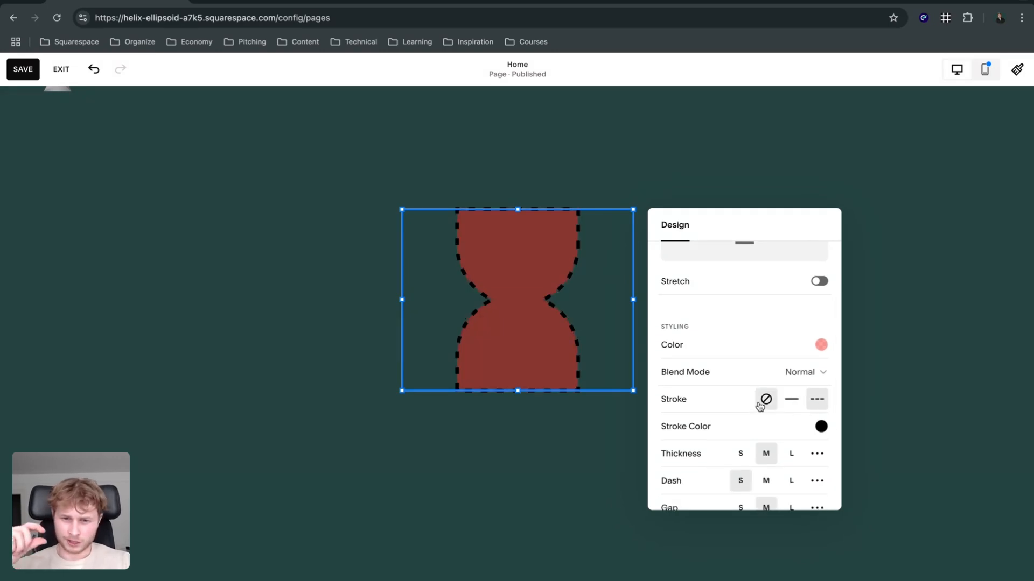
{"action": "left_click", "coordinate": [784, 400]}
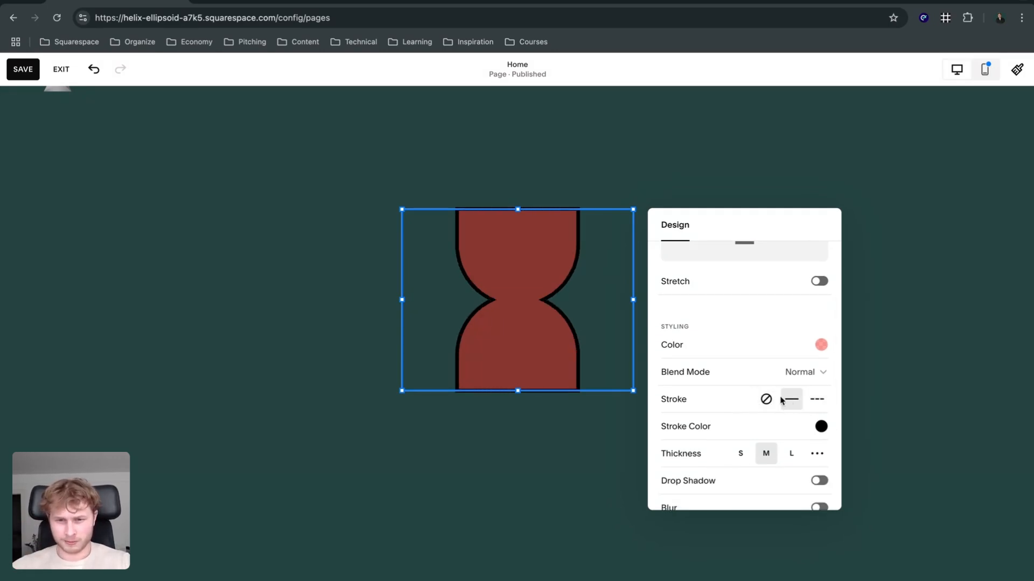
{"action": "scroll", "coordinate": [728, 402], "scroll_direction": "down", "scroll_amount": 1}
{"action": "left_click", "coordinate": [817, 375]}
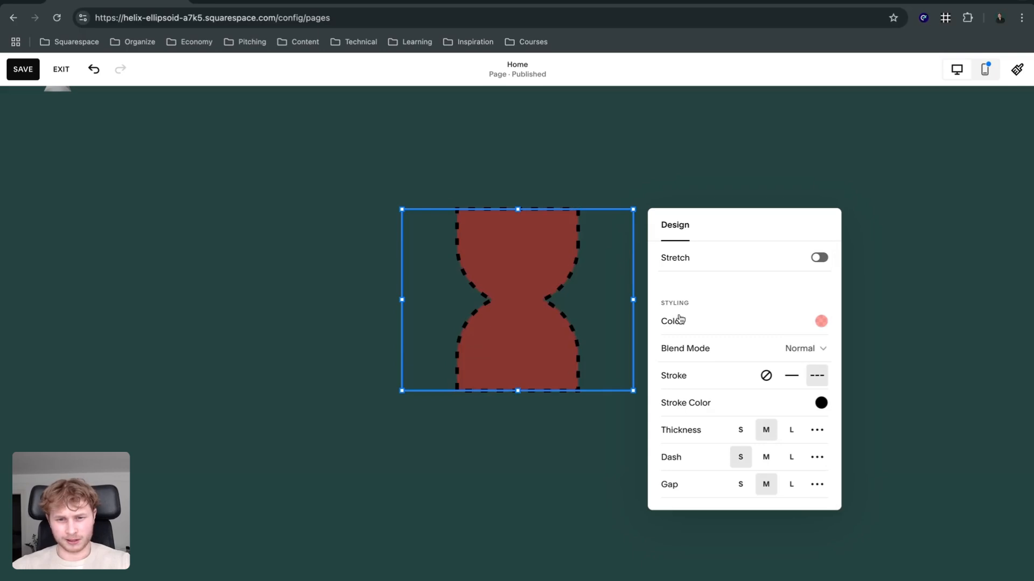
Change the hourglass's dashed stroke color to a custom purple, about RGB 162, 41, 248.
{"action": "scroll", "coordinate": [765, 377], "scroll_direction": "down", "scroll_amount": 2}
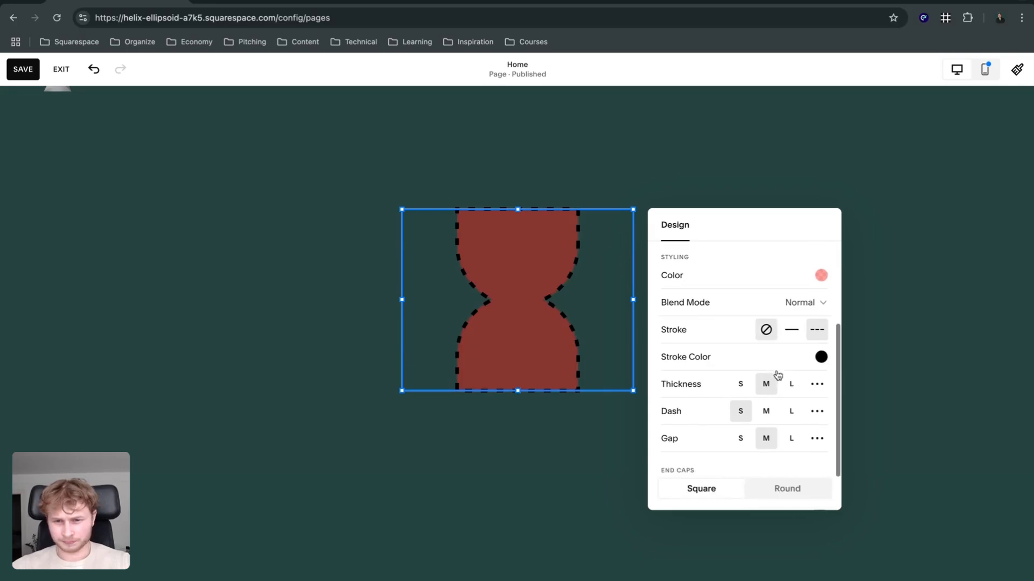
{"action": "left_click", "coordinate": [821, 358]}
{"action": "left_click", "coordinate": [961, 323]}
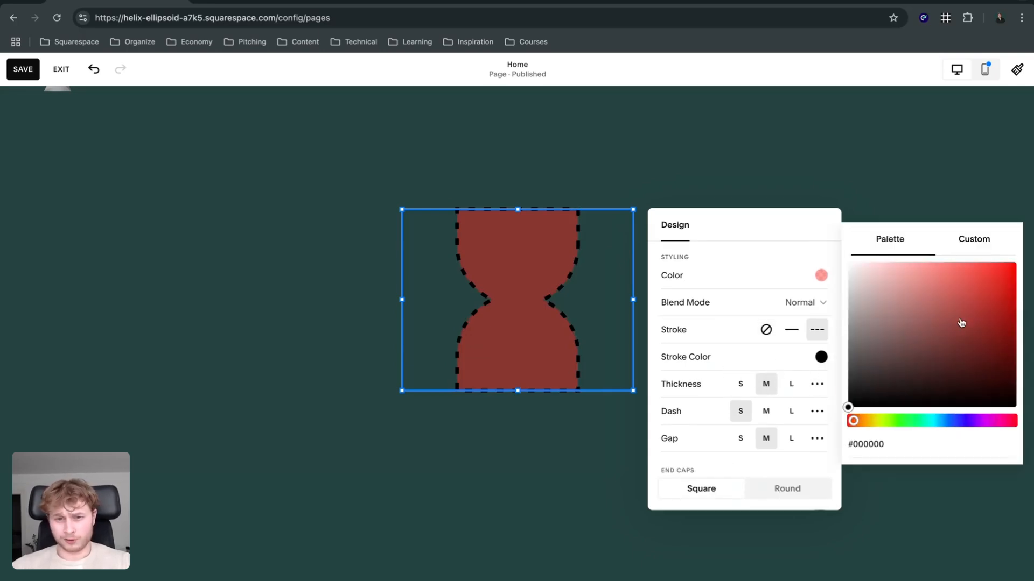
{"action": "left_click_drag", "start_coordinate": [944, 317], "coordinate": [893, 265]}
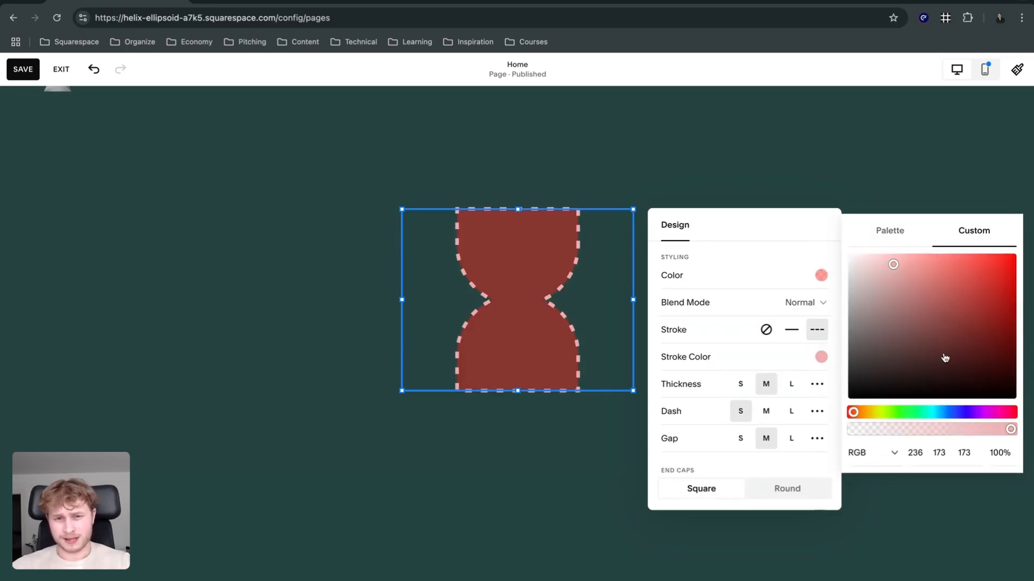
{"action": "left_click_drag", "start_coordinate": [925, 410], "coordinate": [973, 412]}
{"action": "left_click", "coordinate": [989, 259]}
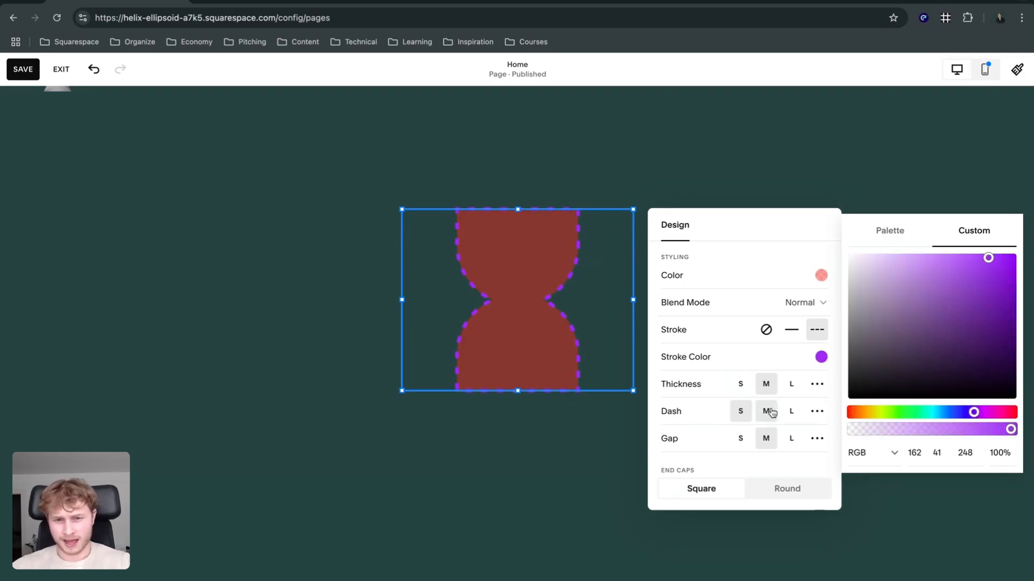
Set the stroke to thickness L, dash M and gap L, and compare the solid style before returning to dashed.
{"action": "left_click", "coordinate": [791, 383]}
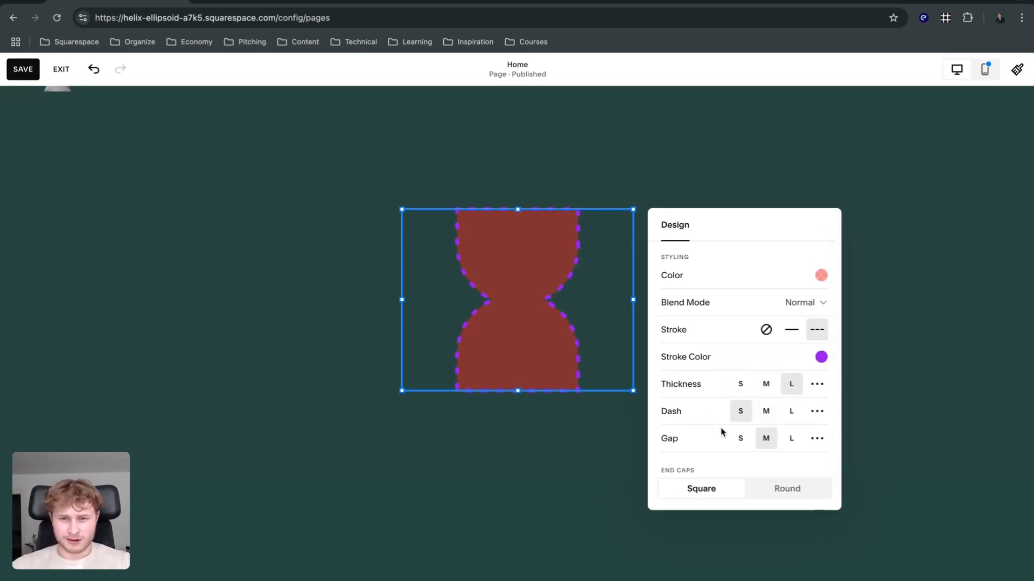
{"action": "left_click", "coordinate": [766, 411]}
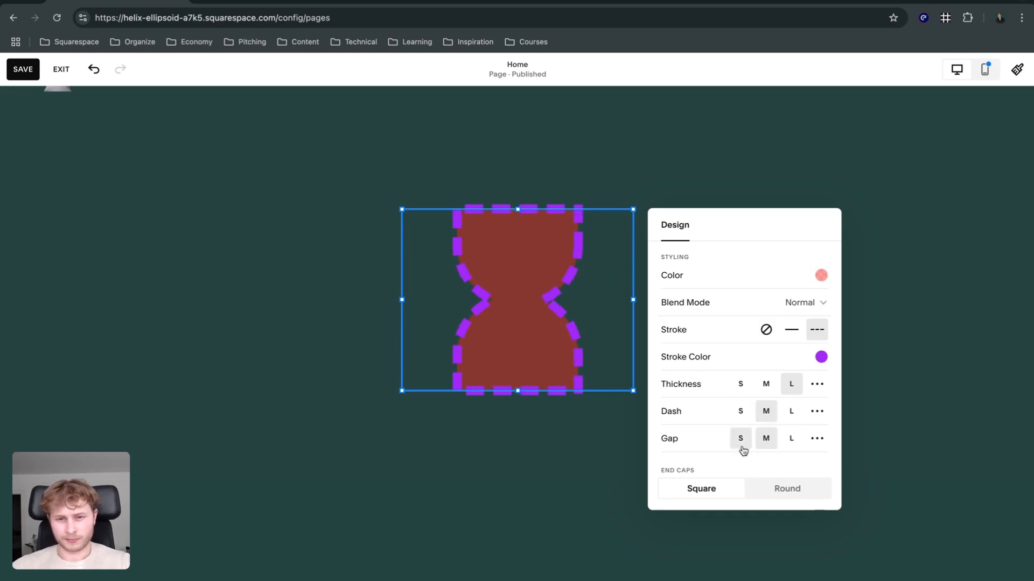
{"action": "left_click", "coordinate": [790, 439]}
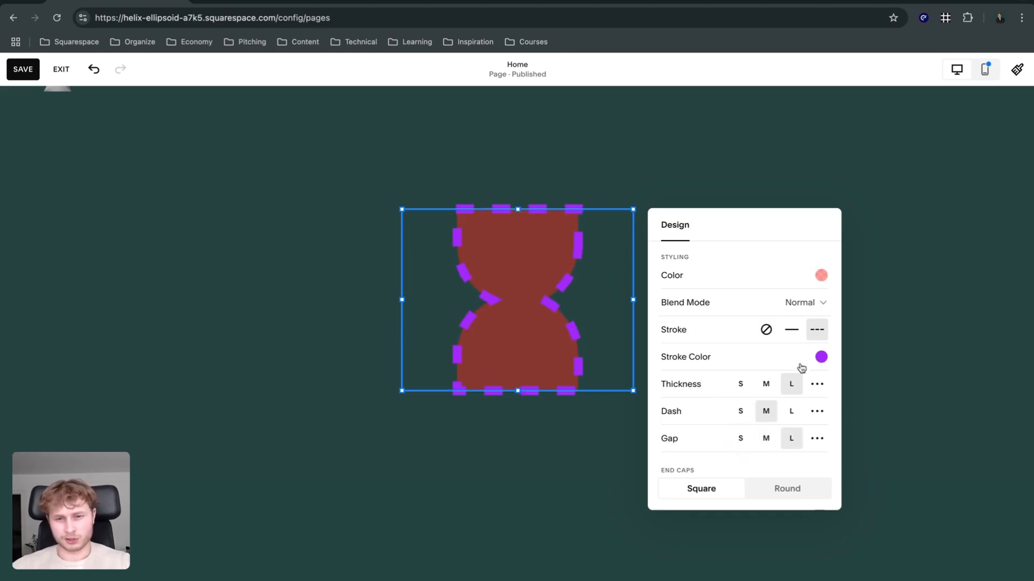
{"action": "left_click", "coordinate": [791, 332]}
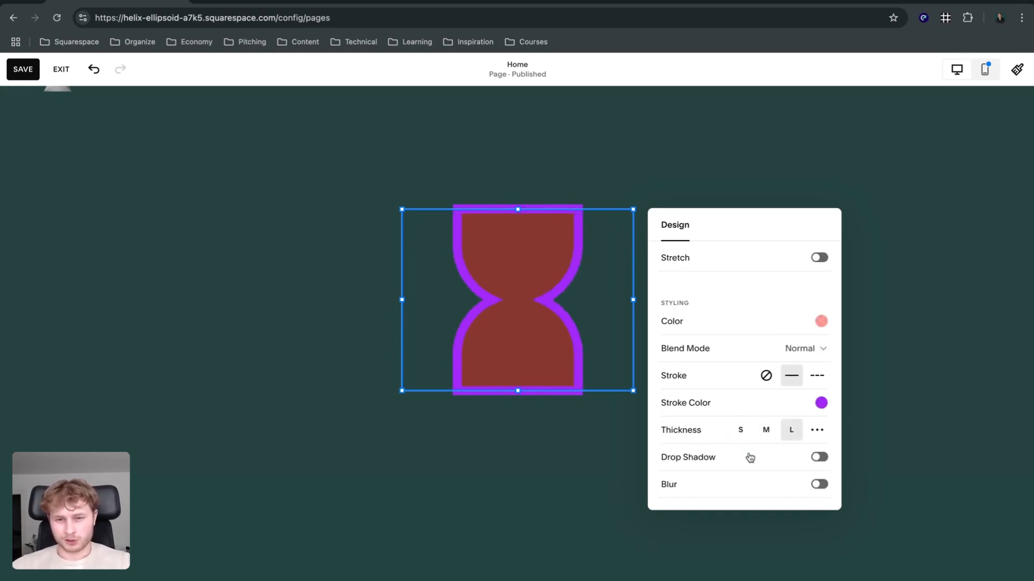
{"action": "left_click", "coordinate": [818, 377]}
Give the hourglass's dashed stroke round end caps.
{"action": "scroll", "coordinate": [791, 415], "scroll_direction": "down", "scroll_amount": 3}
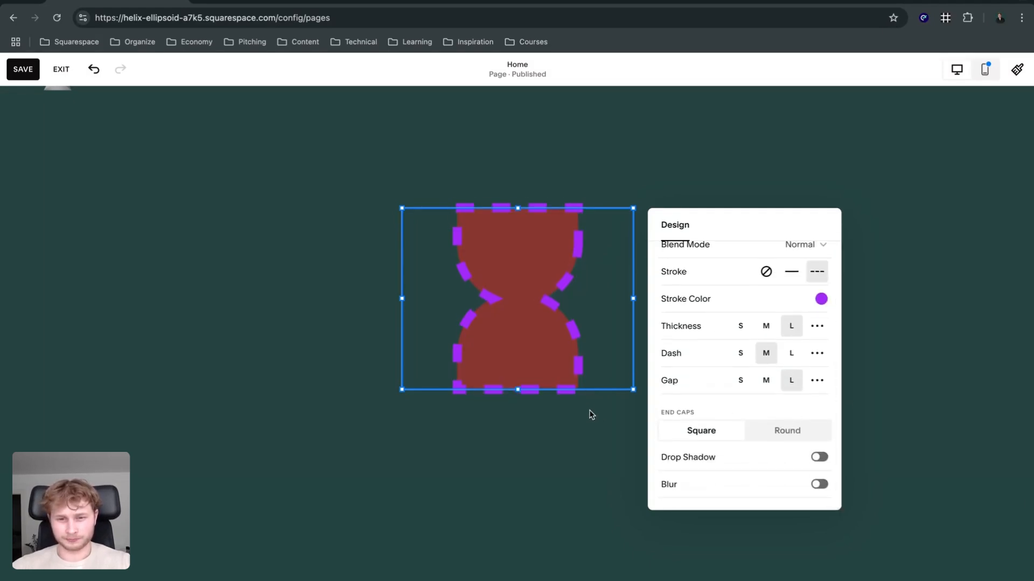
{"action": "left_click", "coordinate": [751, 433]}
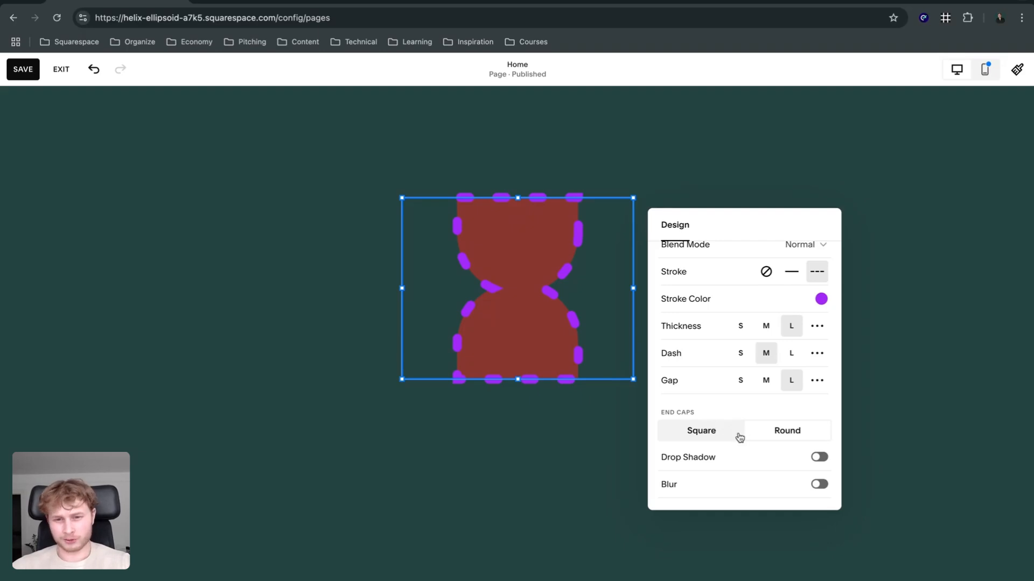
{"action": "left_click", "coordinate": [782, 437]}
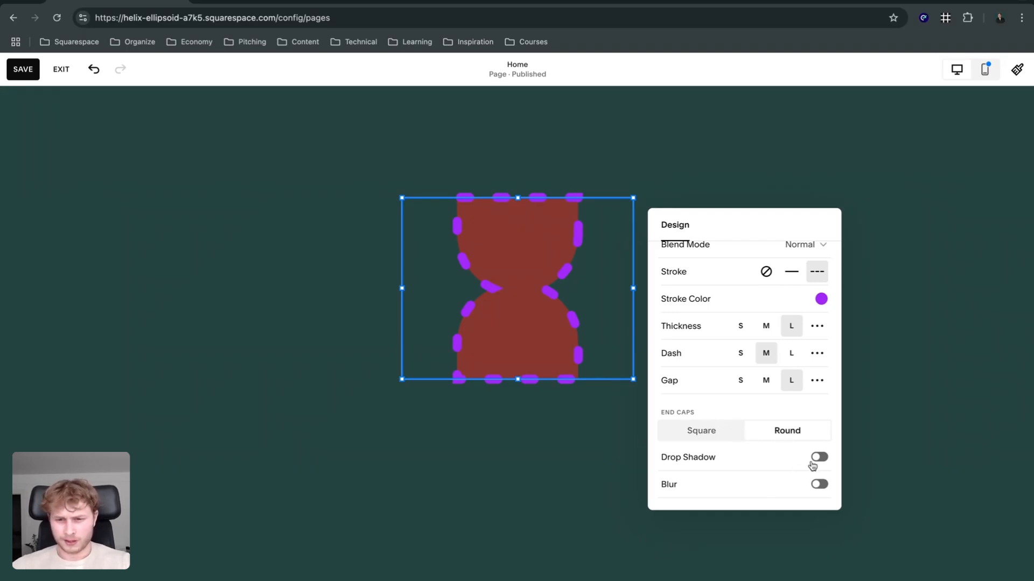
Turn on the hourglass's drop shadow and move the shape aside and back to inspect the effect.
{"action": "left_click", "coordinate": [817, 462]}
{"action": "left_click_drag", "start_coordinate": [526, 330], "coordinate": [514, 331]}
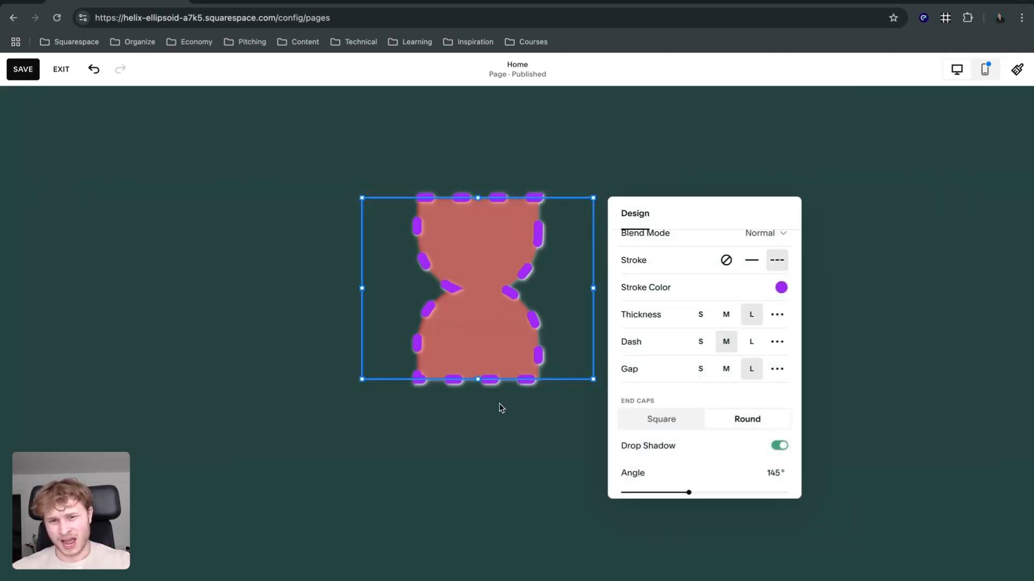
{"action": "scroll", "coordinate": [551, 402], "scroll_direction": "down", "scroll_amount": 1}
{"action": "scroll", "coordinate": [657, 396], "scroll_direction": "down", "scroll_amount": 2}
{"action": "scroll", "coordinate": [473, 383], "scroll_direction": "up", "scroll_amount": 2}
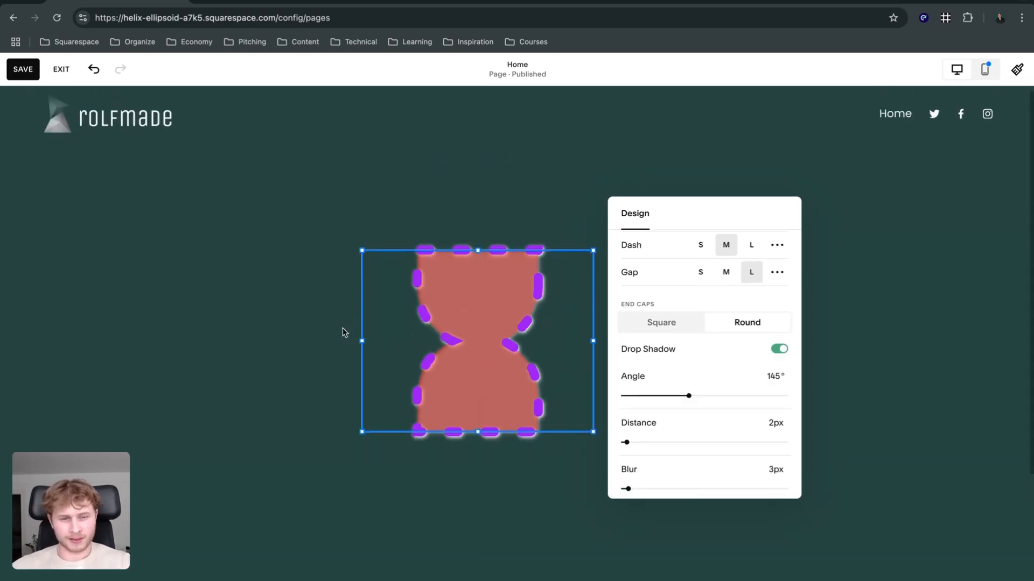
{"action": "left_click_drag", "start_coordinate": [470, 369], "coordinate": [495, 364]}
{"action": "scroll", "coordinate": [759, 429], "scroll_direction": "down", "scroll_amount": 2}
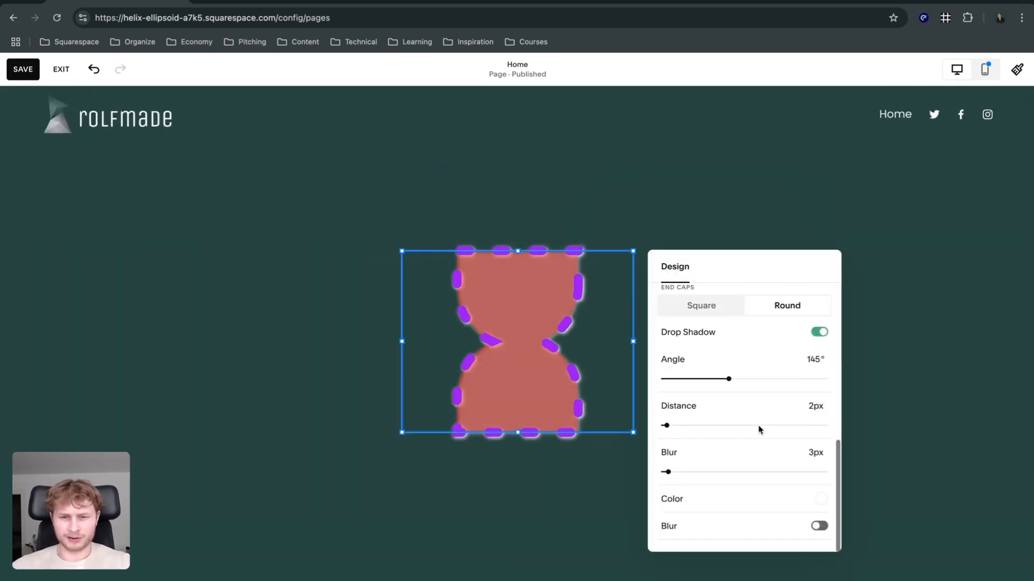
Delete the hourglass block and place a new Shape block in the middle of the section.
{"action": "left_click", "coordinate": [281, 500]}
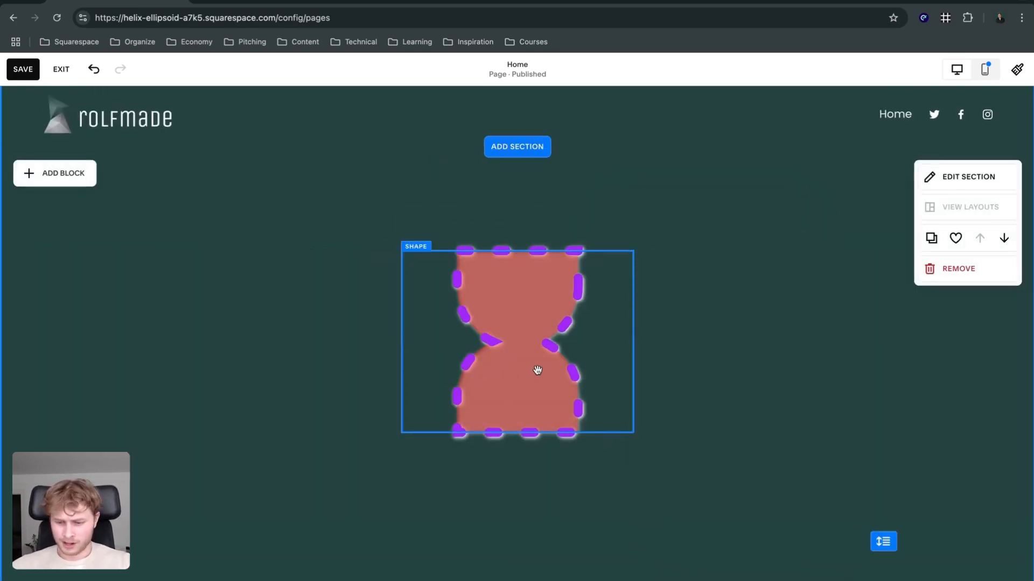
{"action": "left_click", "coordinate": [536, 368]}
{"action": "key", "text": "Delete"}
{"action": "left_click", "coordinate": [51, 183]}
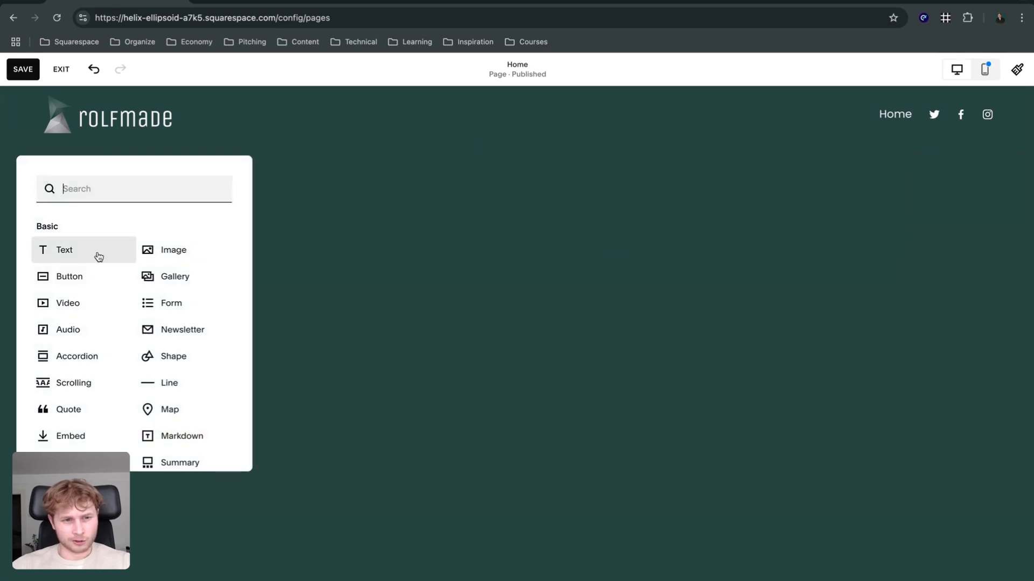
{"action": "scroll", "coordinate": [104, 314], "scroll_direction": "down", "scroll_amount": 3}
{"action": "left_click_drag", "start_coordinate": [166, 275], "coordinate": [399, 270]}
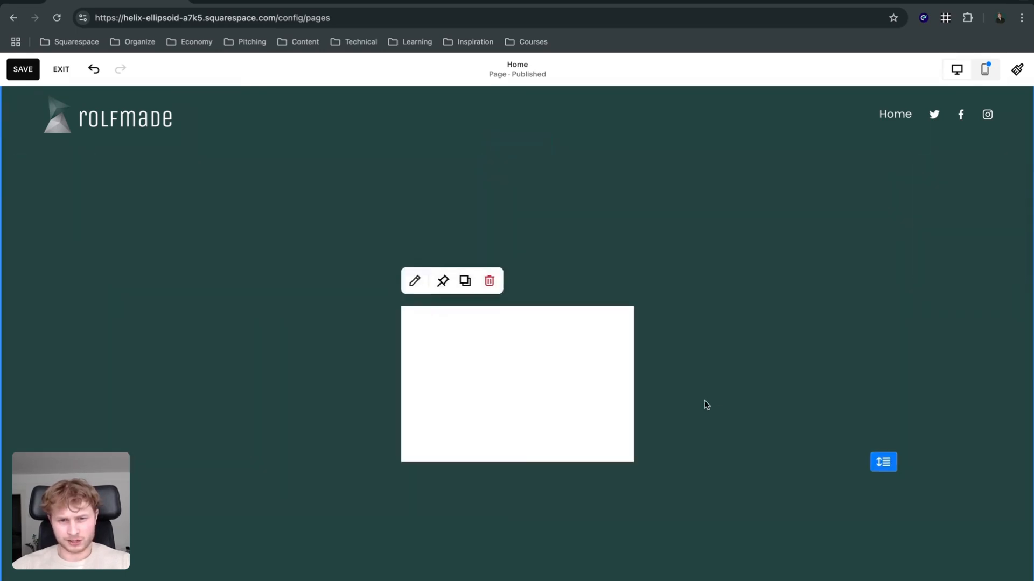
Turn on the new rectangle's drop shadow and set the shadow distance to 0 px.
{"action": "double_click", "coordinate": [479, 412]}
{"action": "scroll", "coordinate": [703, 439], "scroll_direction": "down", "scroll_amount": 3}
{"action": "left_click", "coordinate": [818, 555]}
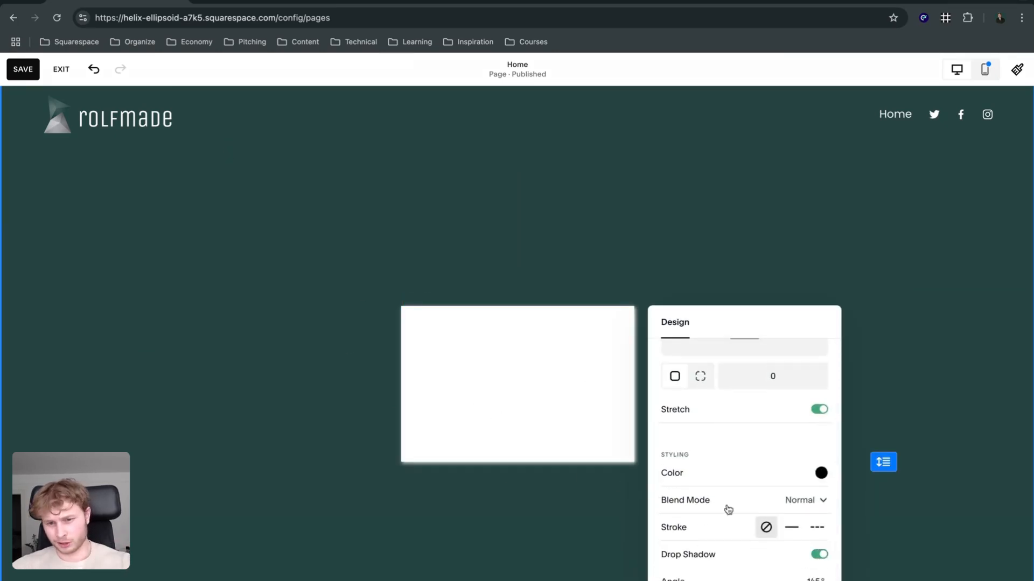
{"action": "scroll", "coordinate": [687, 500], "scroll_direction": "down", "scroll_amount": 2}
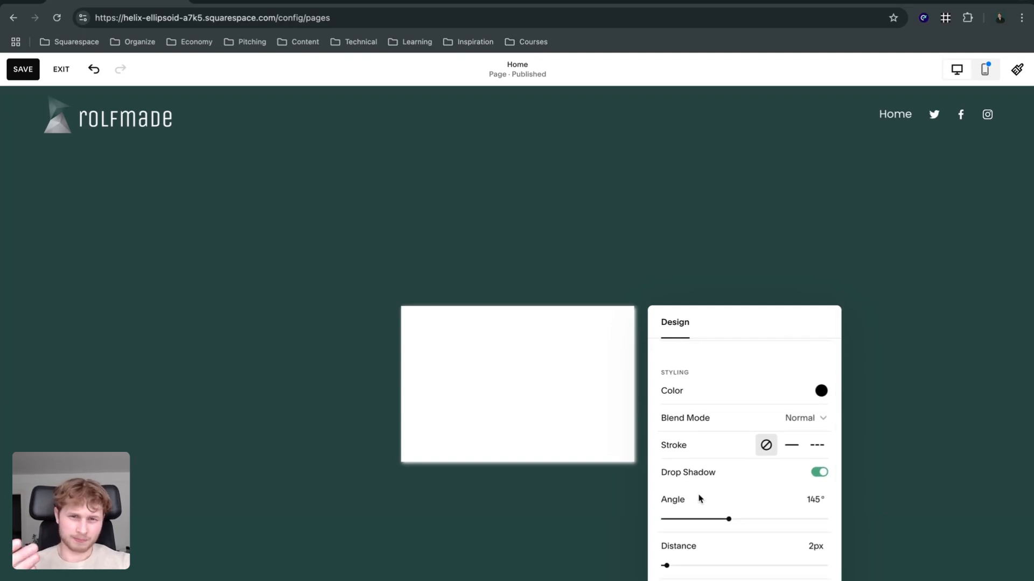
{"action": "scroll", "coordinate": [700, 499], "scroll_direction": "down", "scroll_amount": 1}
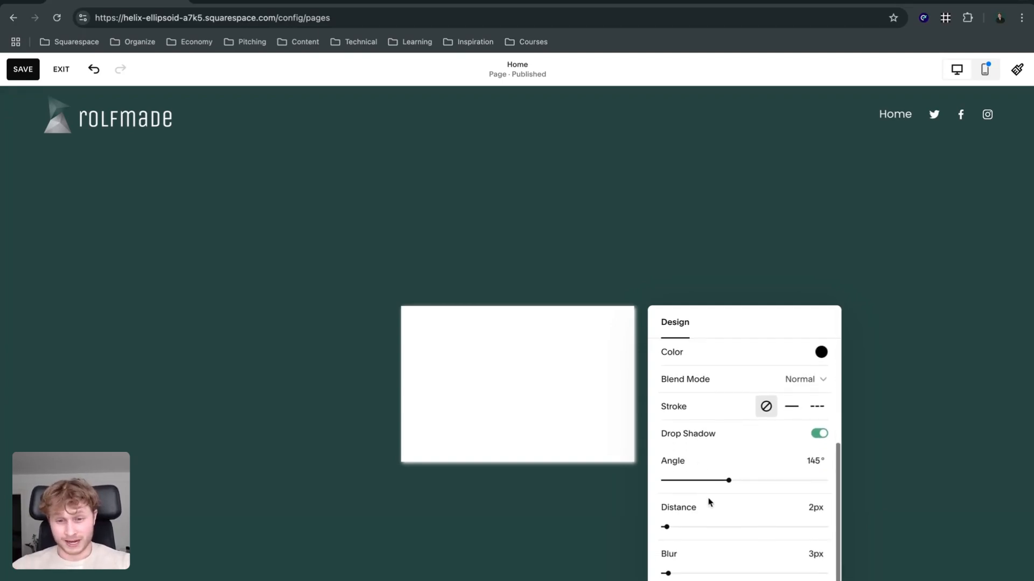
{"action": "left_click_drag", "start_coordinate": [682, 525], "coordinate": [623, 526]}
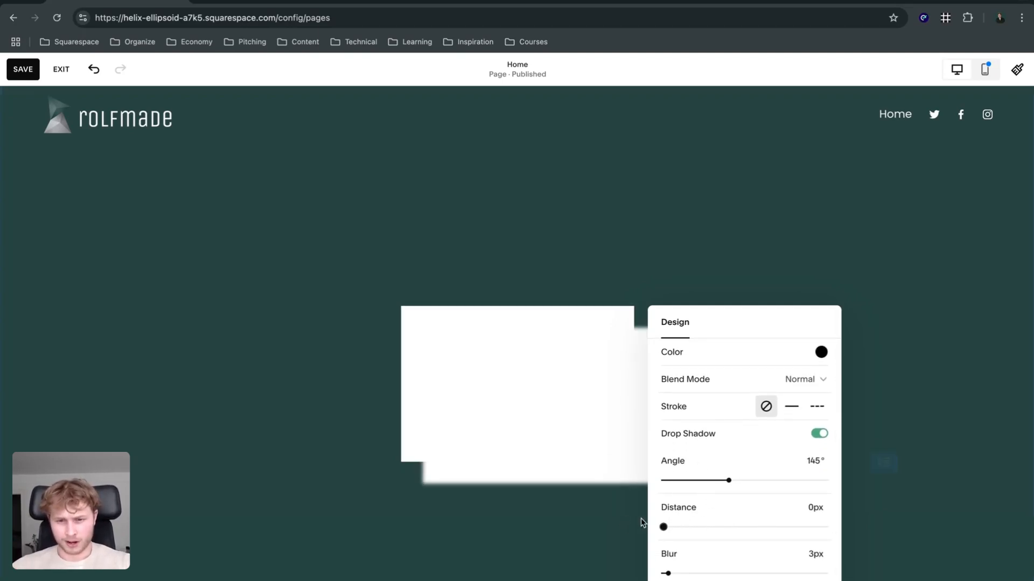
{"action": "scroll", "coordinate": [734, 499], "scroll_direction": "down", "scroll_amount": 1}
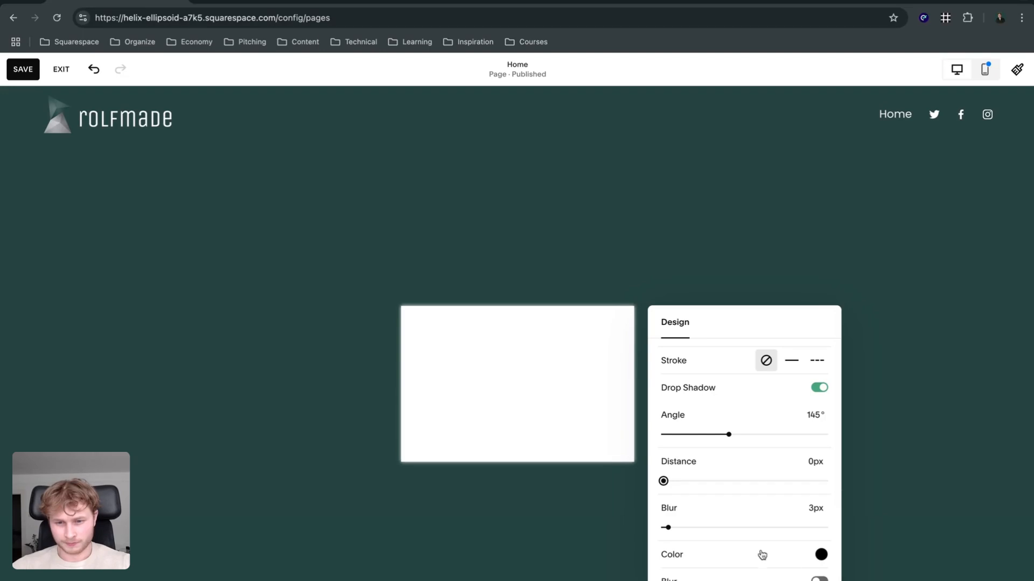
{"action": "left_click", "coordinate": [820, 556]}
{"action": "left_click", "coordinate": [958, 572]}
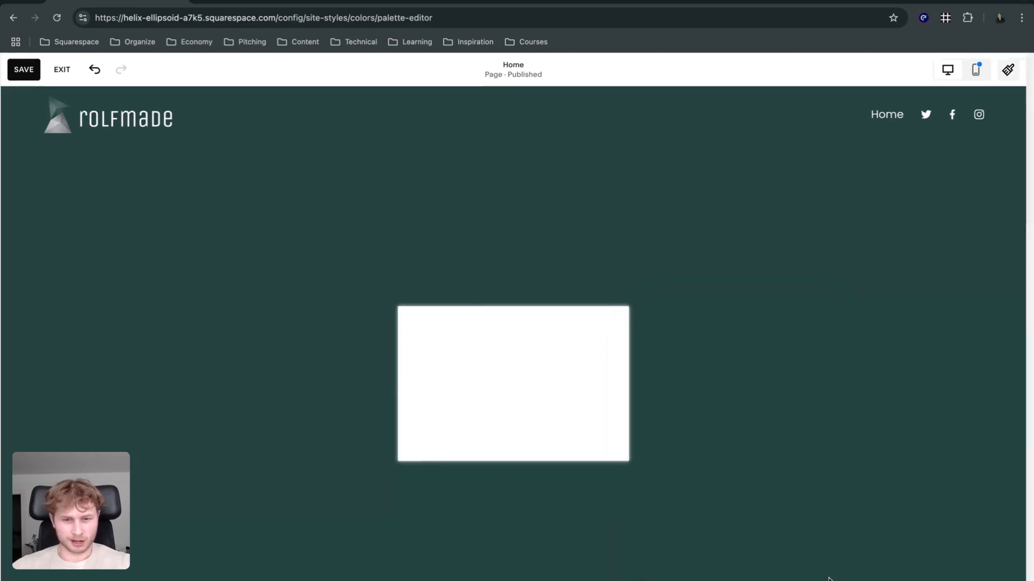
{"action": "left_click", "coordinate": [875, 80]}
{"action": "left_click", "coordinate": [877, 79]}
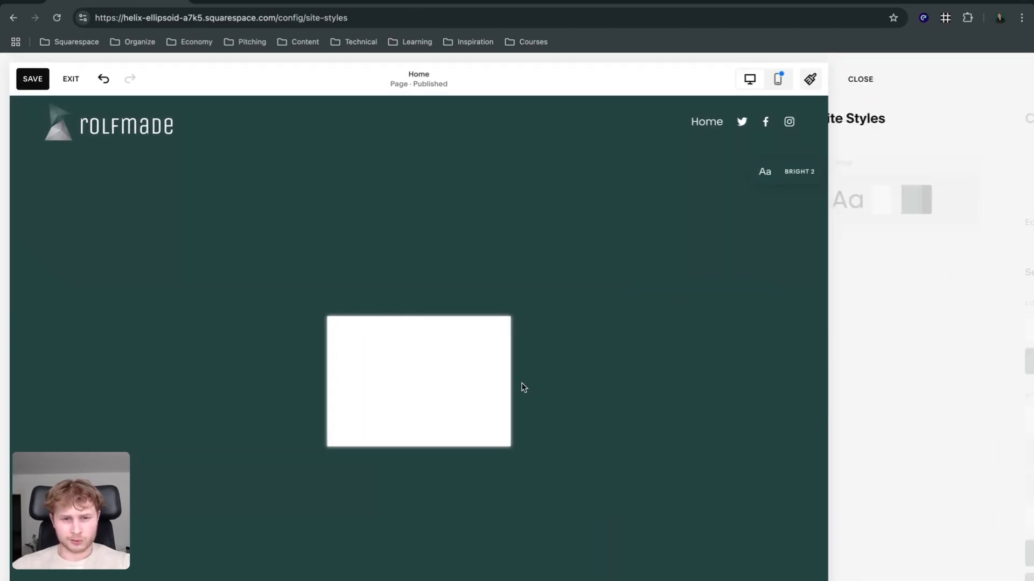
{"action": "left_click", "coordinate": [863, 78]}
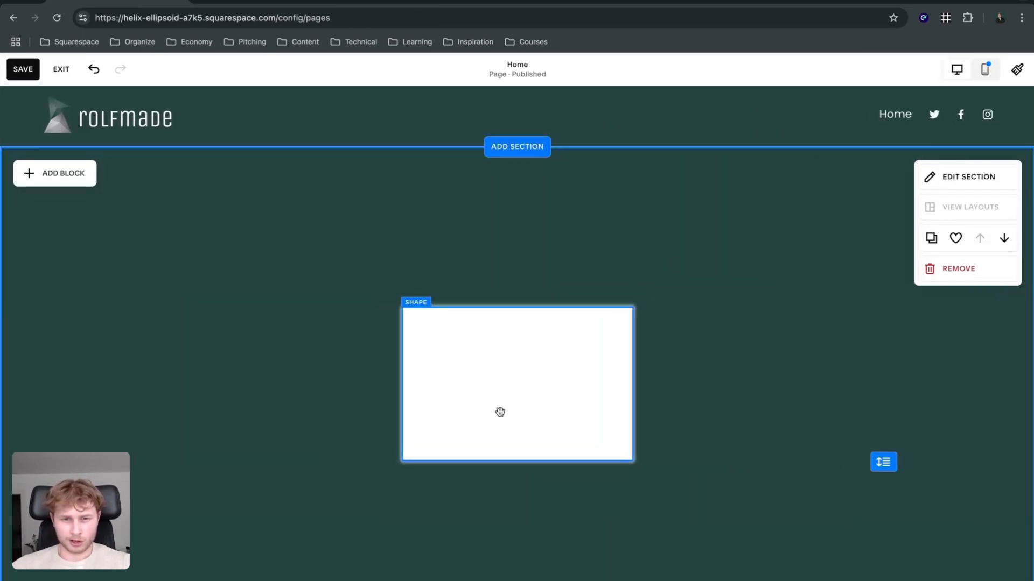
Try the Blur effect on the rectangle, and turn both its blur and drop shadow off again.
{"action": "double_click", "coordinate": [551, 399]}
{"action": "scroll", "coordinate": [798, 421], "scroll_direction": "down", "scroll_amount": 5}
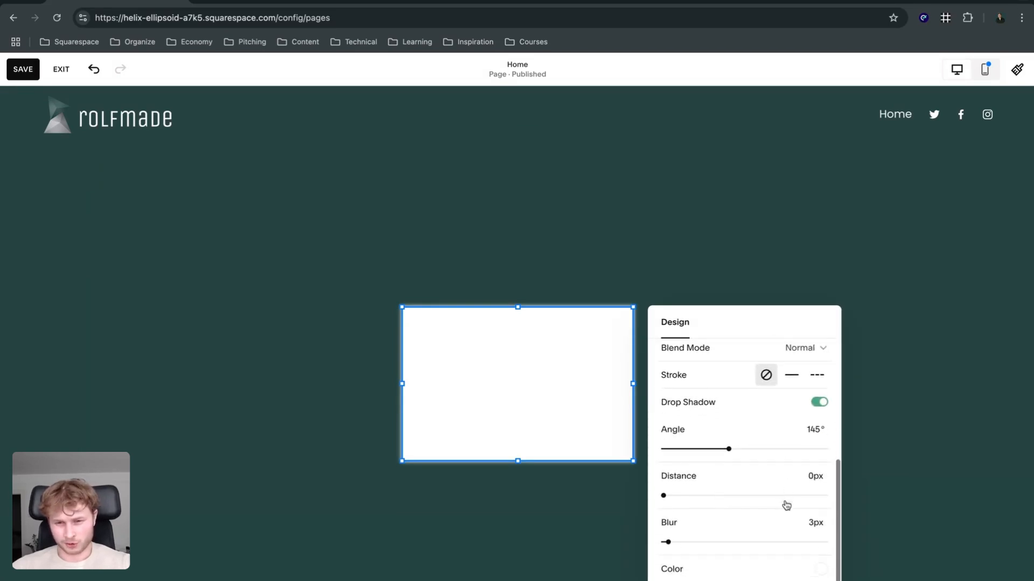
{"action": "left_click", "coordinate": [816, 579]}
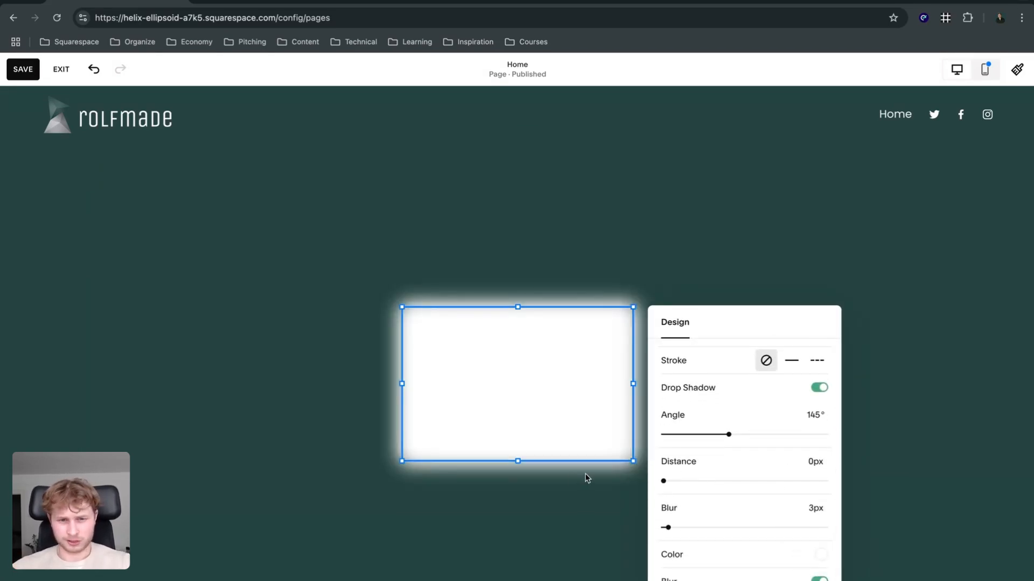
{"action": "scroll", "coordinate": [662, 483], "scroll_direction": "down", "scroll_amount": 2}
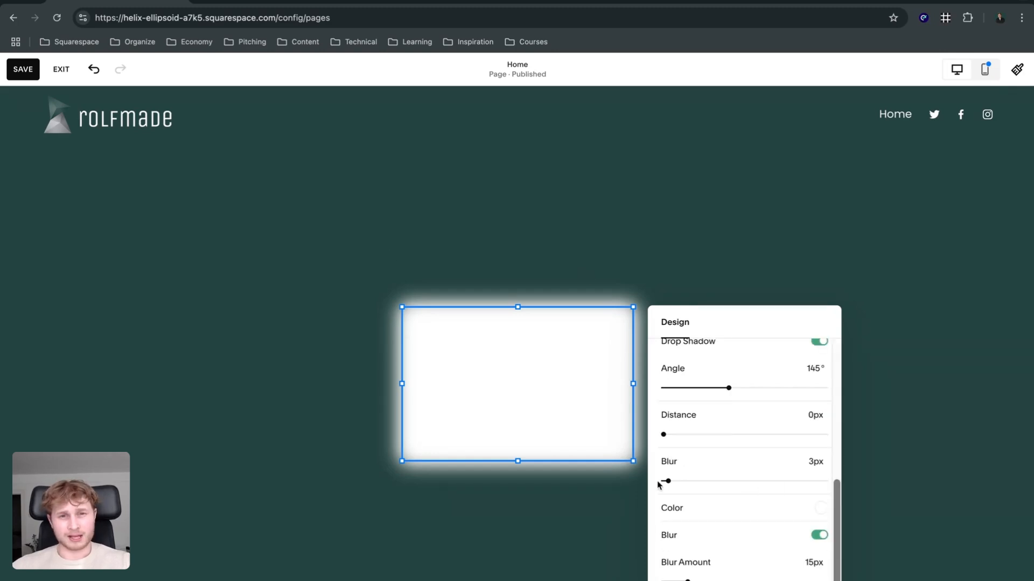
{"action": "scroll", "coordinate": [775, 493], "scroll_direction": "up", "scroll_amount": 5}
{"action": "scroll", "coordinate": [732, 474], "scroll_direction": "down", "scroll_amount": 2}
{"action": "left_click", "coordinate": [818, 578]}
{"action": "scroll", "coordinate": [798, 393], "scroll_direction": "up", "scroll_amount": 2}
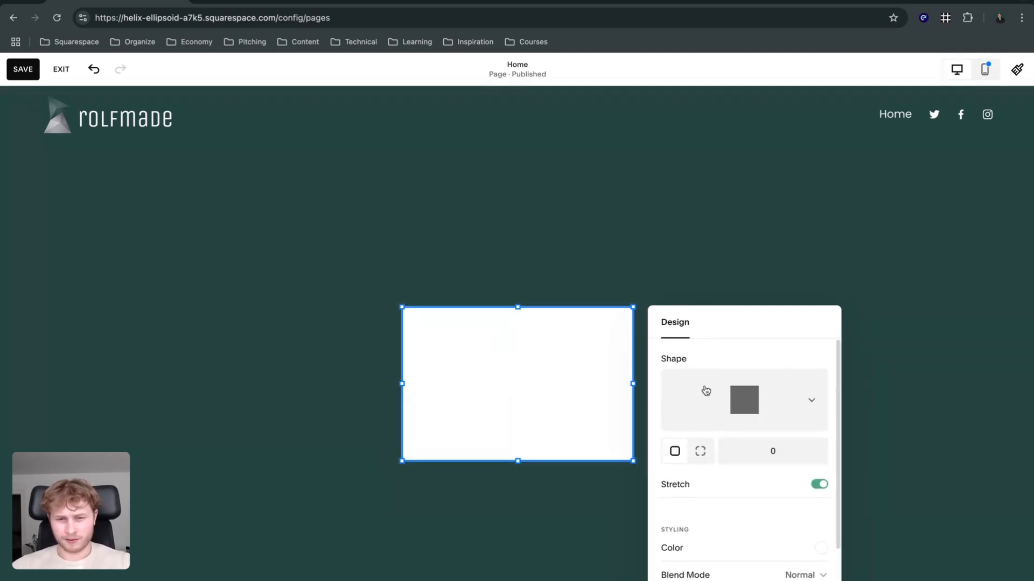
Look at the per-corner radius option, and set one uniform corner radius of 10 for the rectangle.
{"action": "left_click", "coordinate": [705, 452]}
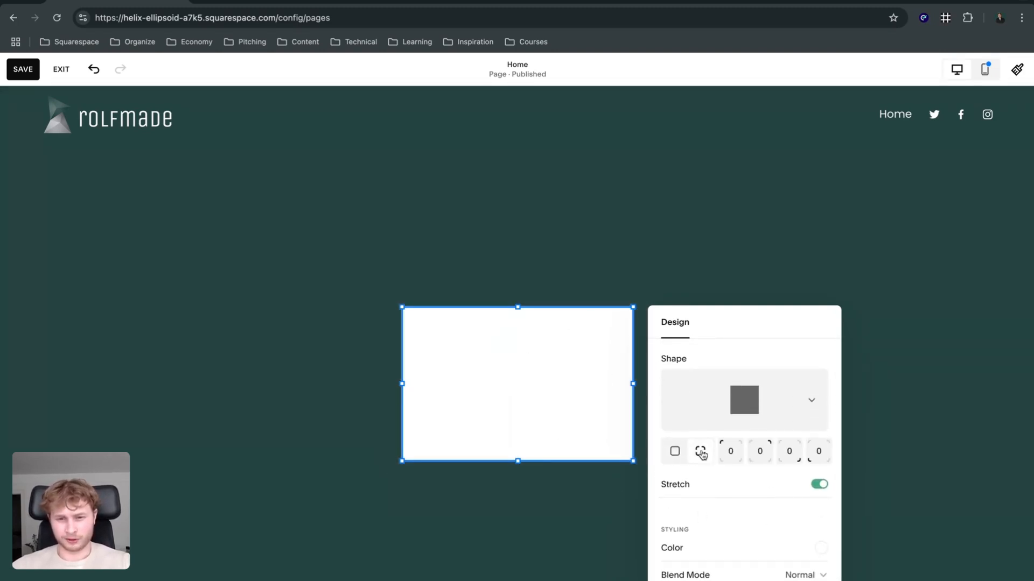
{"action": "left_click", "coordinate": [674, 451]}
{"action": "left_click", "coordinate": [792, 457]}
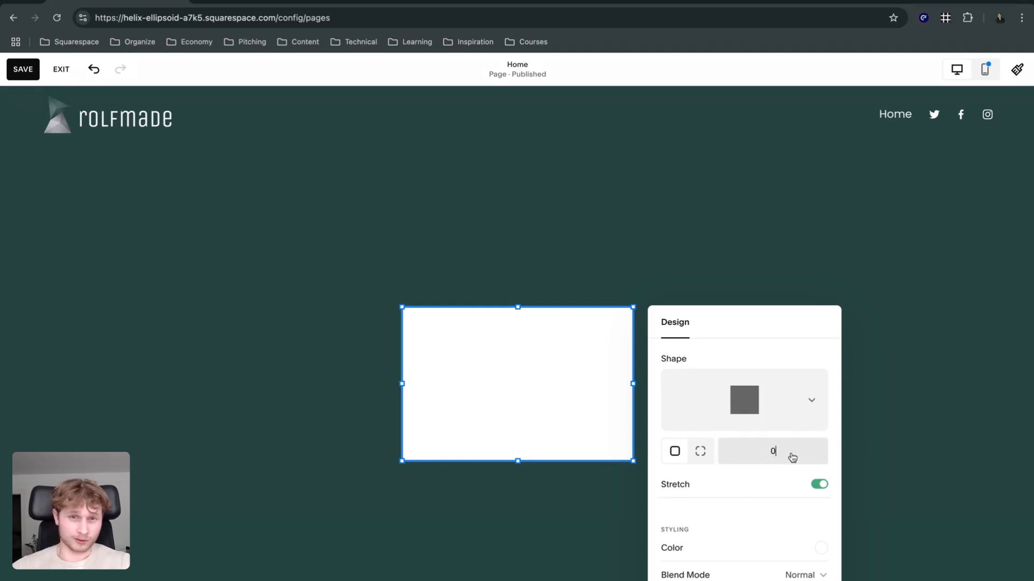
{"action": "key", "text": "BackSpace"}
{"action": "type", "text": "10"}
{"action": "left_click", "coordinate": [164, 438]}
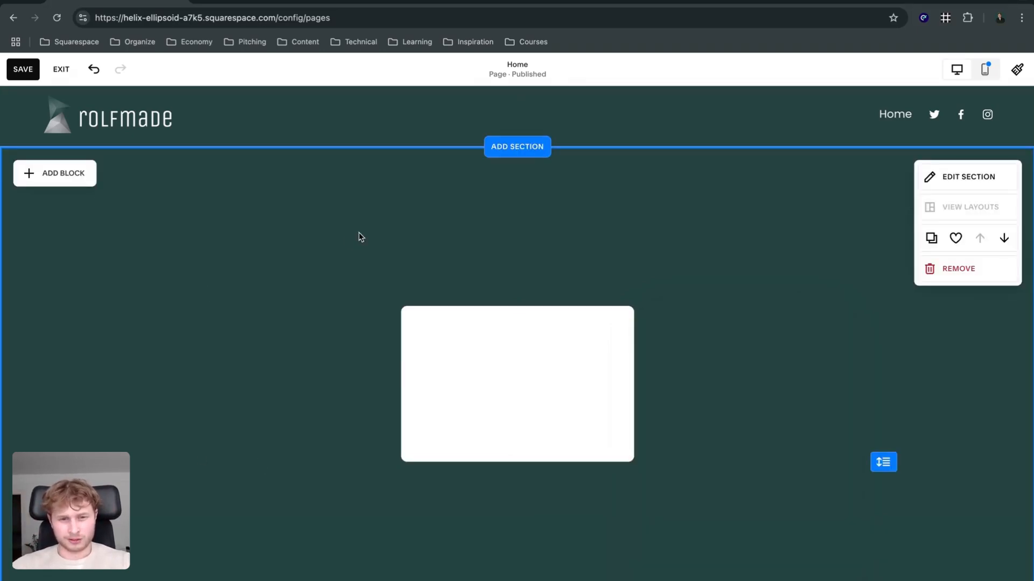
Set the rectangle's uniform corner radius to 100 and close its design settings.
{"action": "double_click", "coordinate": [473, 415]}
{"action": "scroll", "coordinate": [739, 441], "scroll_direction": "down", "scroll_amount": 2}
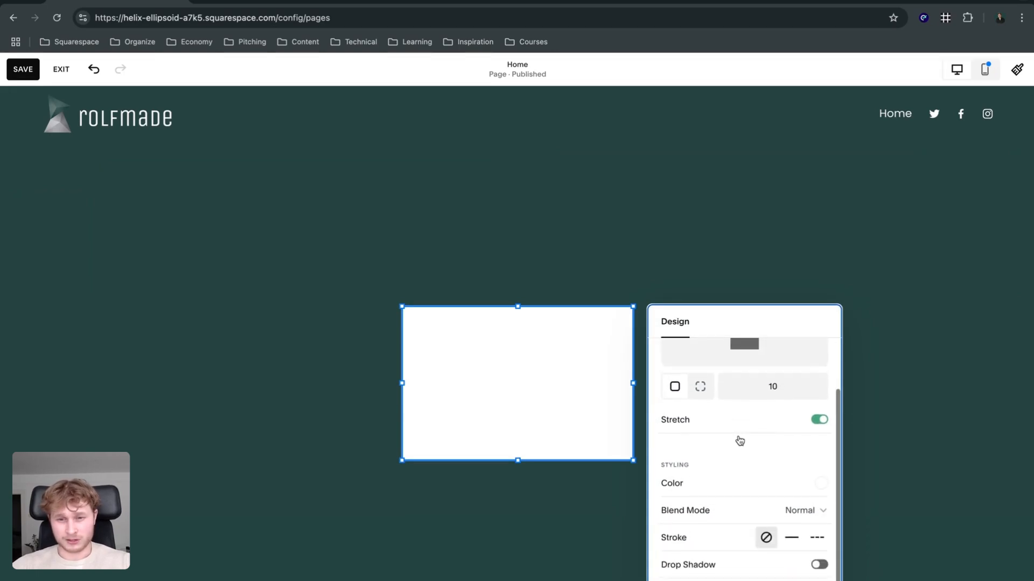
{"action": "scroll", "coordinate": [782, 384], "scroll_direction": "up", "scroll_amount": 1}
{"action": "left_click", "coordinate": [800, 394]}
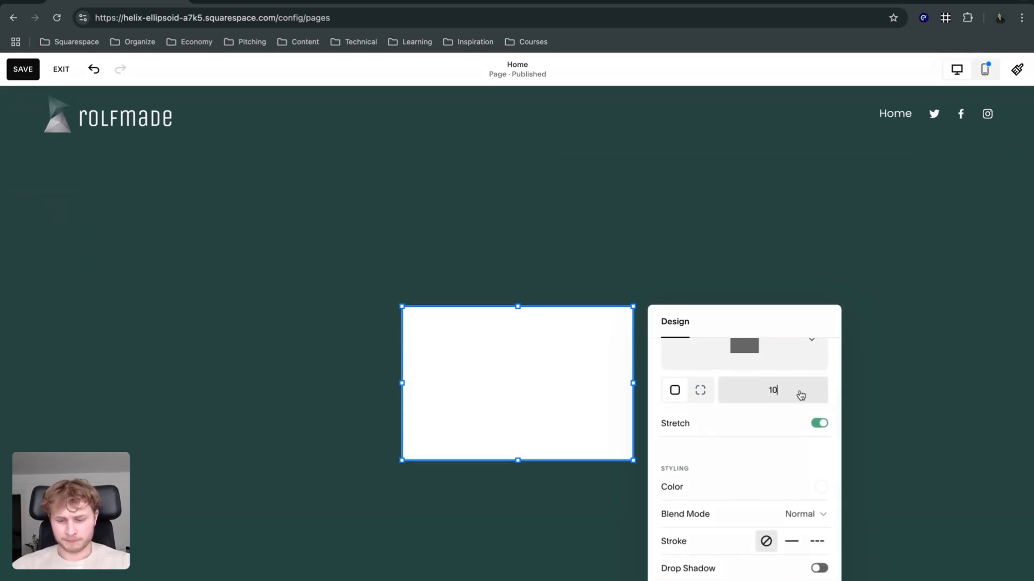
{"action": "type", "text": "0"}
{"action": "left_click", "coordinate": [299, 378]}
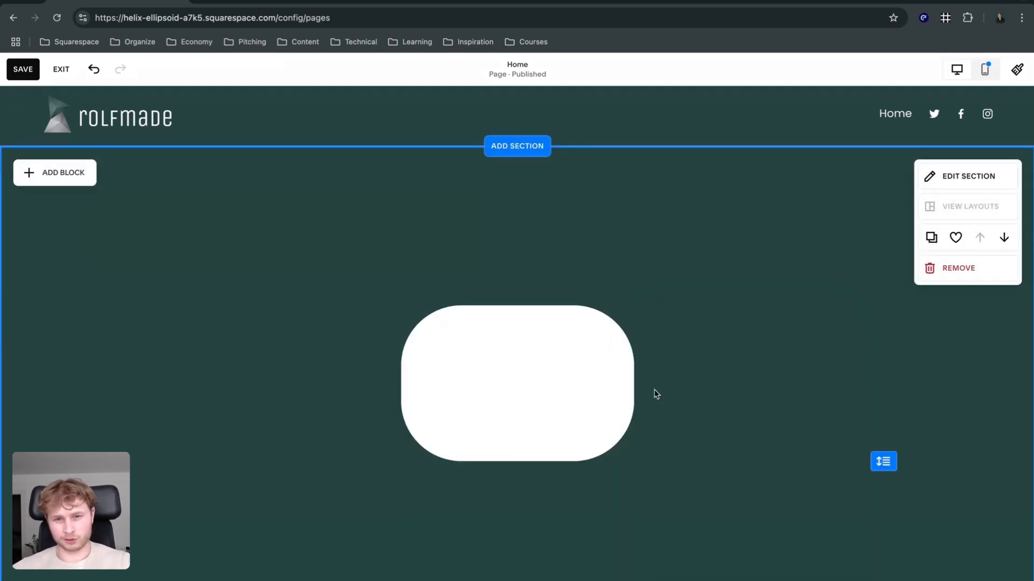
Look through the rounded rectangle's design settings, from its shape down to the styling options, and close them.
{"action": "double_click", "coordinate": [541, 367]}
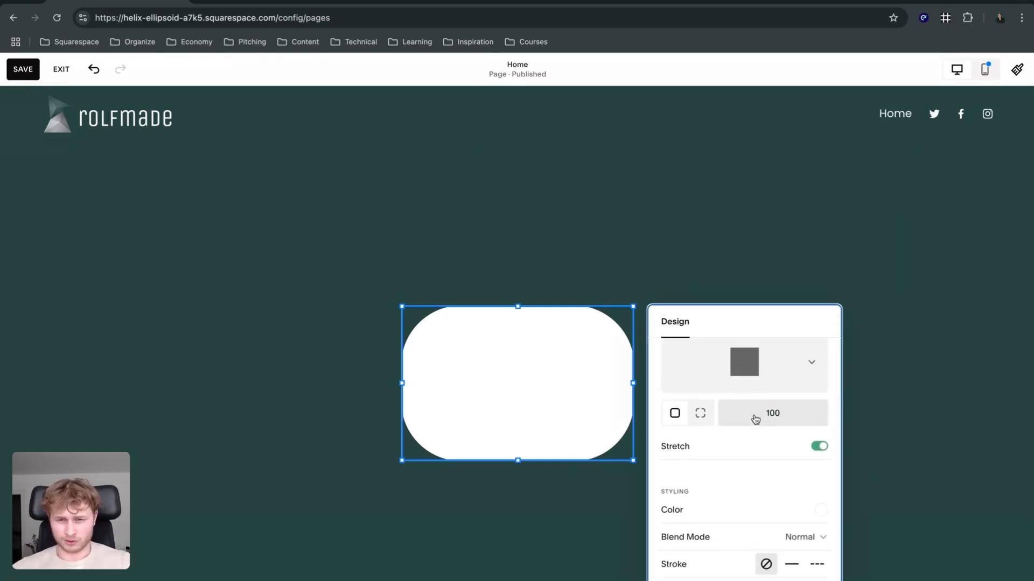
{"action": "scroll", "coordinate": [754, 414], "scroll_direction": "down", "scroll_amount": 2}
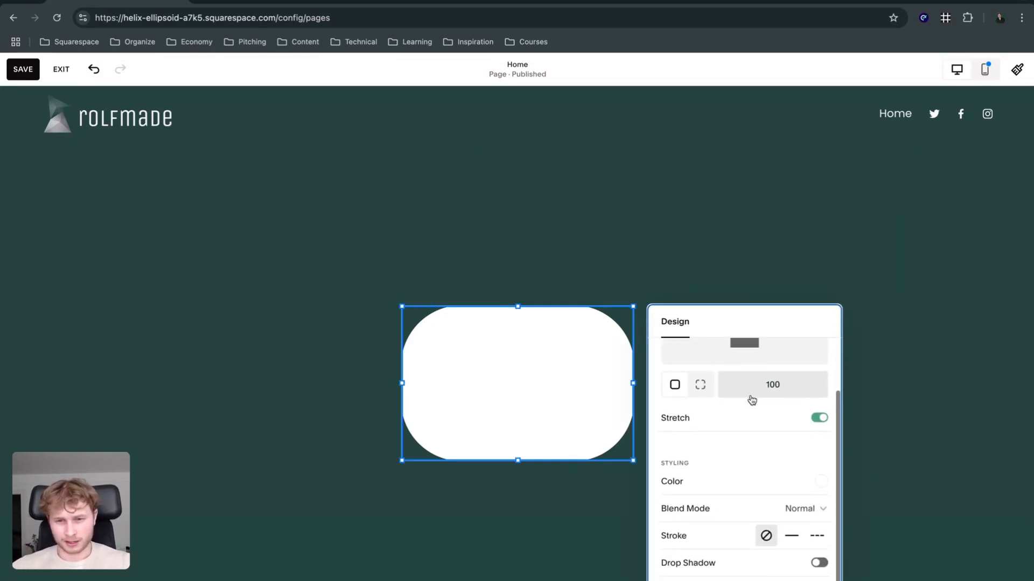
{"action": "scroll", "coordinate": [786, 425], "scroll_direction": "up", "scroll_amount": 3}
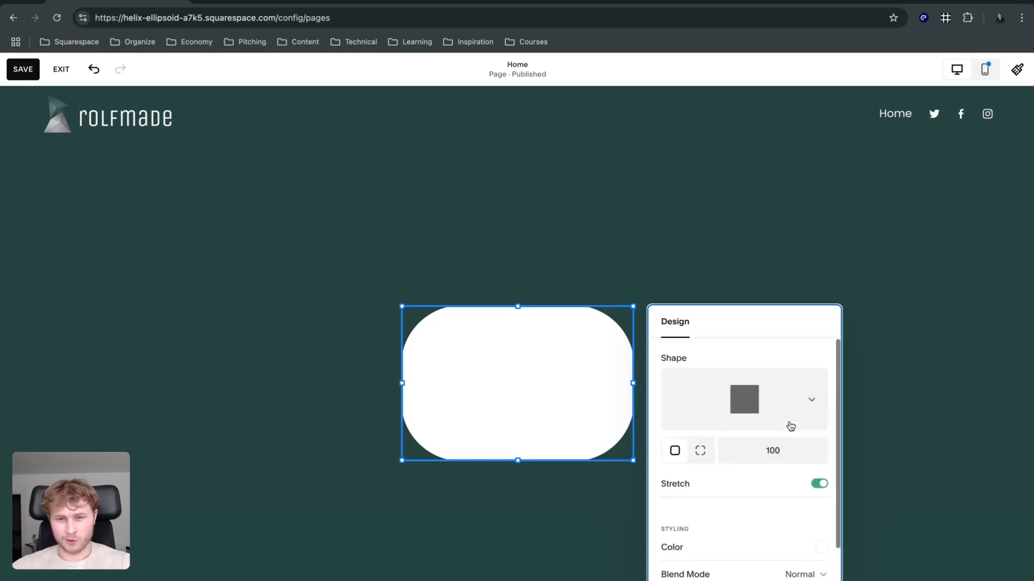
{"action": "left_click", "coordinate": [549, 516]}
Move the rounded rectangle a little to the left and back to the center, and delete it.
{"action": "left_click_drag", "start_coordinate": [550, 353], "coordinate": [484, 324]}
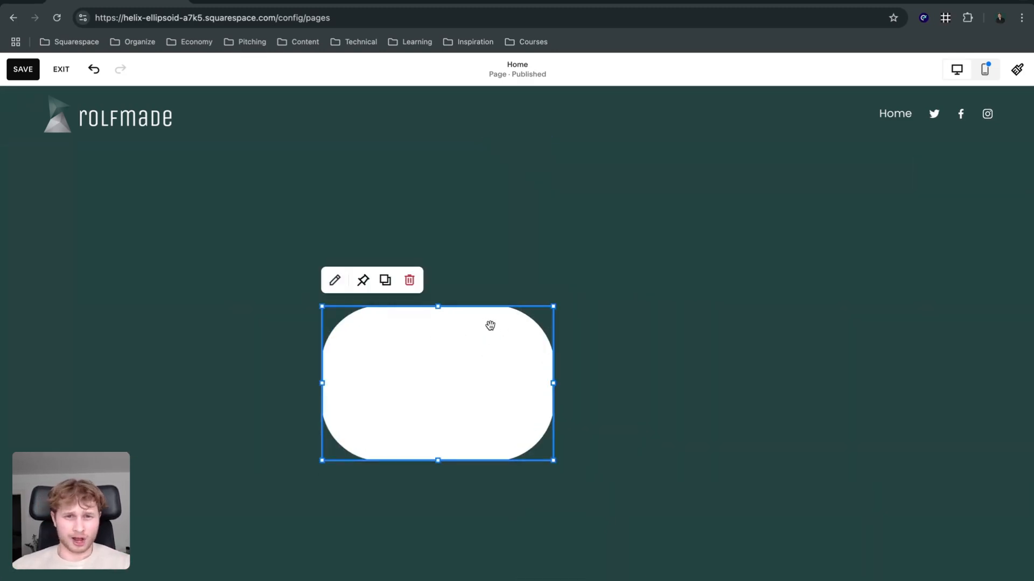
{"action": "left_click_drag", "start_coordinate": [490, 326], "coordinate": [538, 358]}
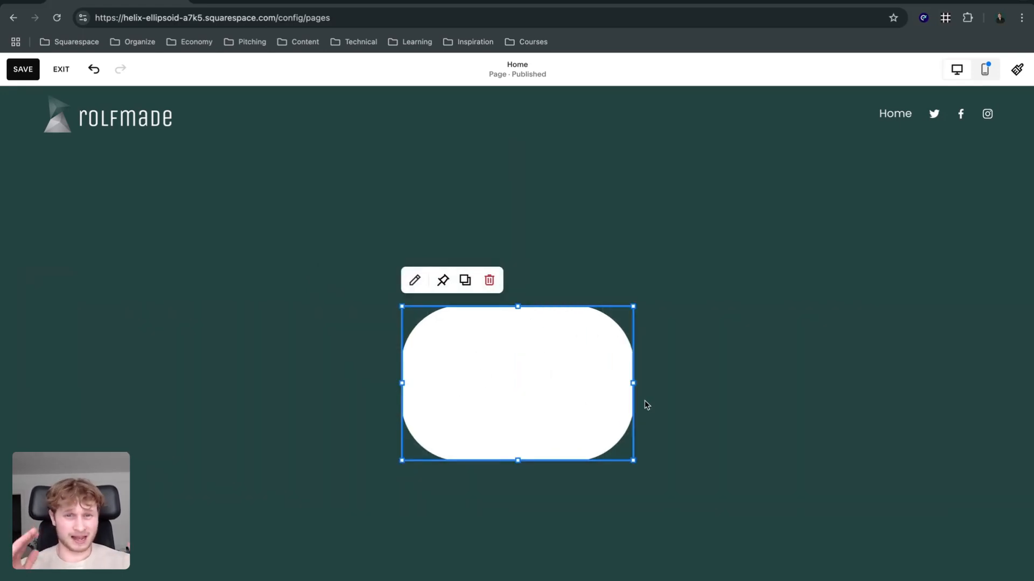
{"action": "left_click", "coordinate": [488, 280]}
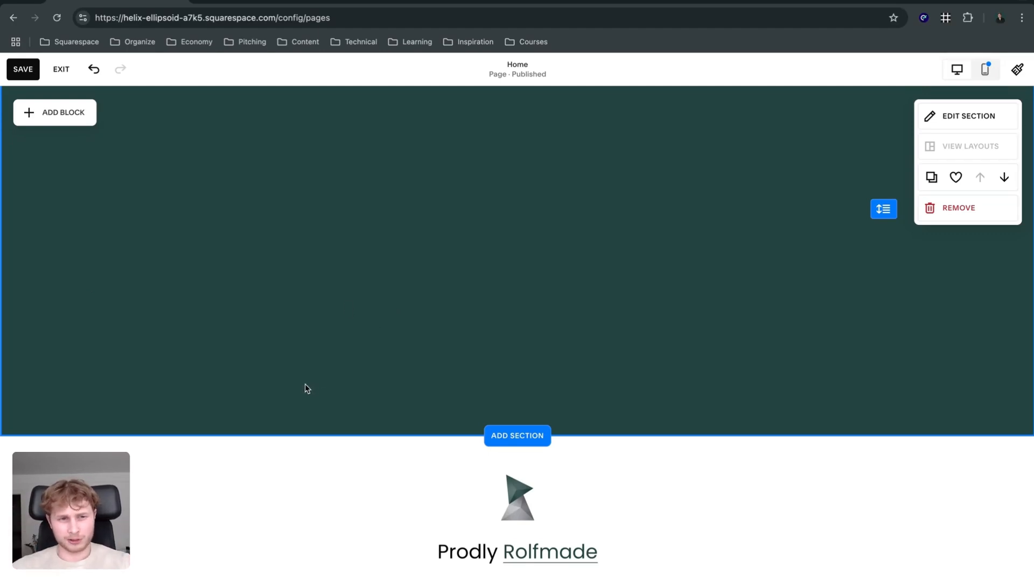
Add a blank section directly below the green section.
{"action": "left_click", "coordinate": [64, 122]}
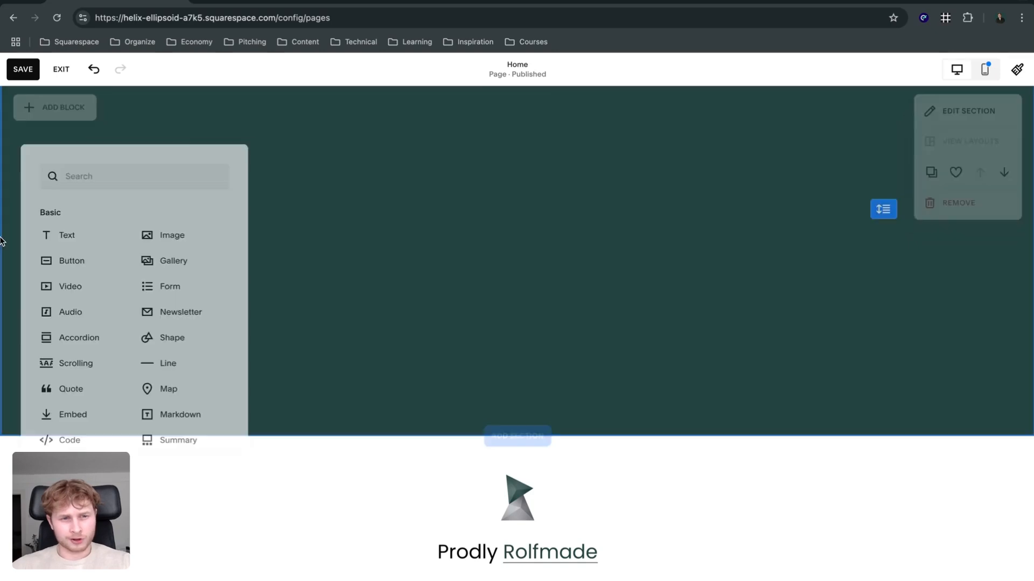
{"action": "left_click", "coordinate": [418, 356]}
{"action": "left_click", "coordinate": [537, 433]}
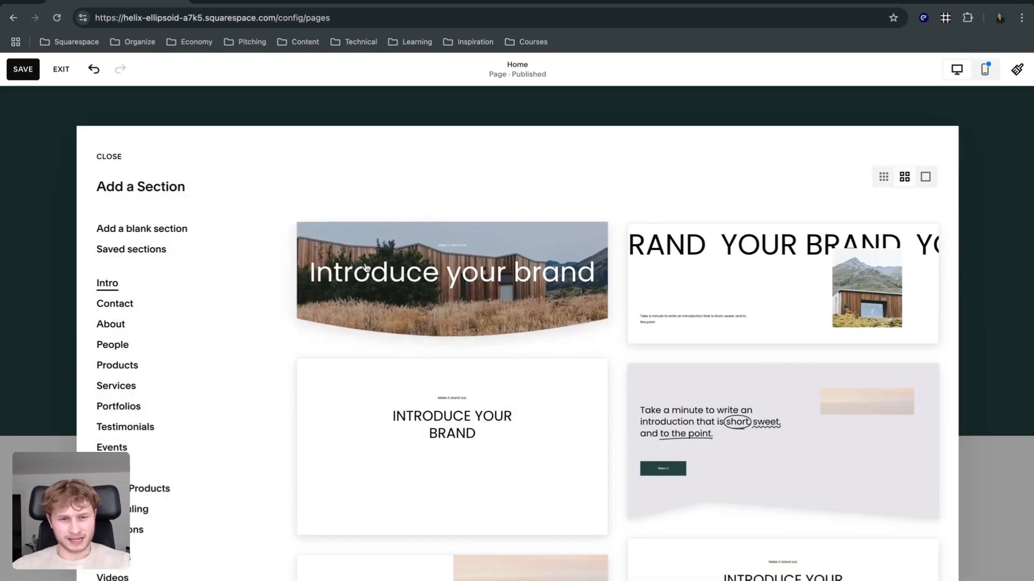
{"action": "left_click", "coordinate": [141, 228]}
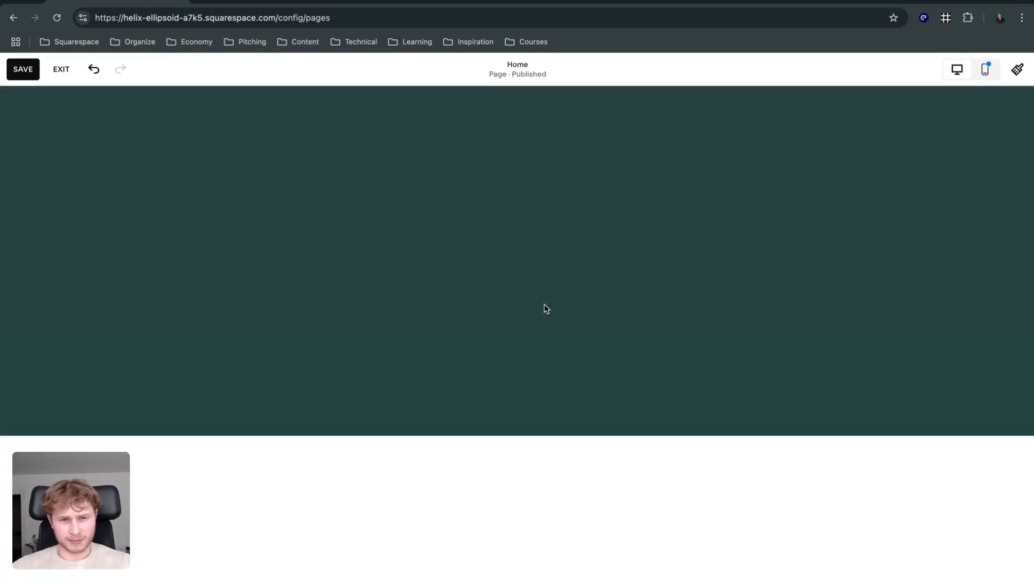
{"action": "scroll", "coordinate": [496, 308], "scroll_direction": "up", "scroll_amount": 8}
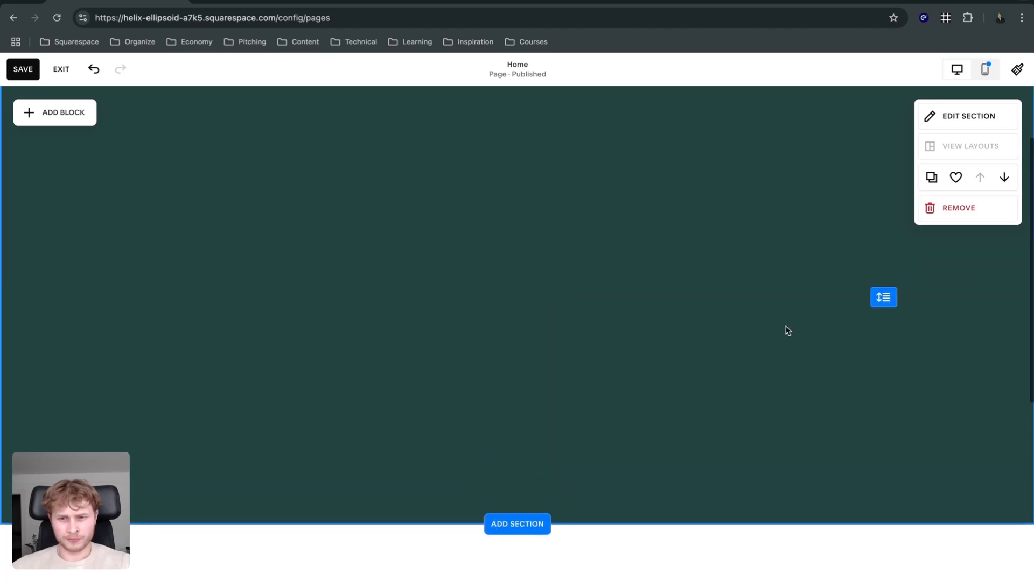
Try to shorten the green section, and check the border between it and the white section below.
{"action": "scroll", "coordinate": [791, 330], "scroll_direction": "up", "scroll_amount": 1}
{"action": "left_click_drag", "start_coordinate": [883, 324], "coordinate": [882, 241]}
{"action": "scroll", "coordinate": [463, 374], "scroll_direction": "down", "scroll_amount": 1}
{"action": "scroll", "coordinate": [462, 376], "scroll_direction": "down", "scroll_amount": 2}
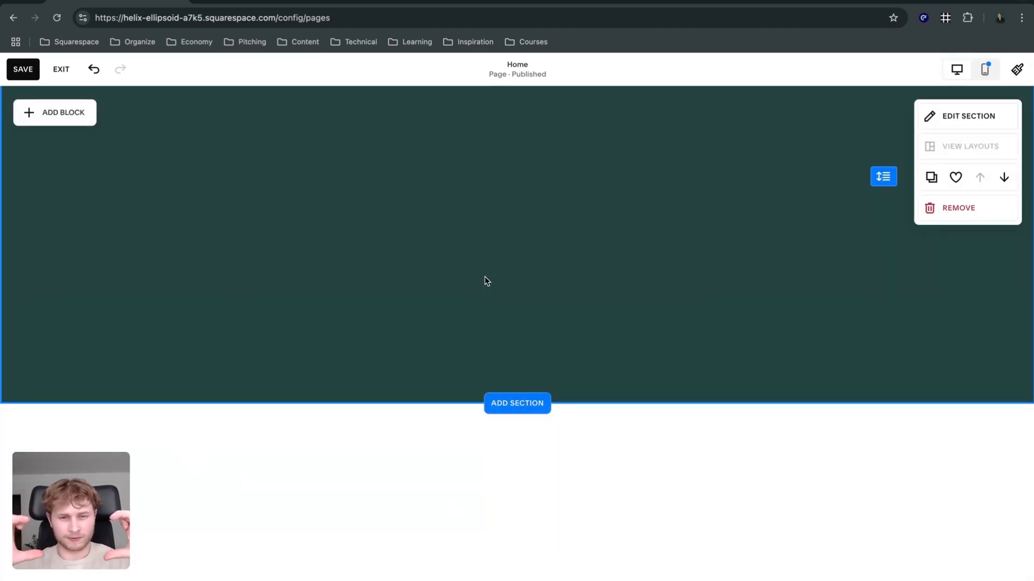
{"action": "scroll", "coordinate": [489, 277], "scroll_direction": "down", "scroll_amount": 2}
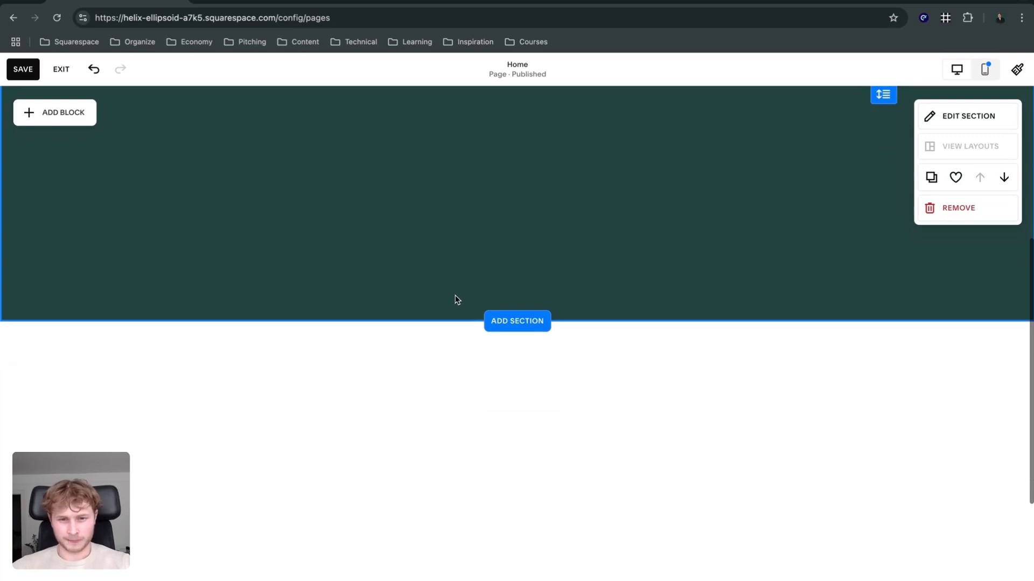
{"action": "scroll", "coordinate": [458, 299], "scroll_direction": "up", "scroll_amount": 2}
{"action": "scroll", "coordinate": [479, 282], "scroll_direction": "up", "scroll_amount": 3}
{"action": "scroll", "coordinate": [496, 281], "scroll_direction": "down", "scroll_amount": 2}
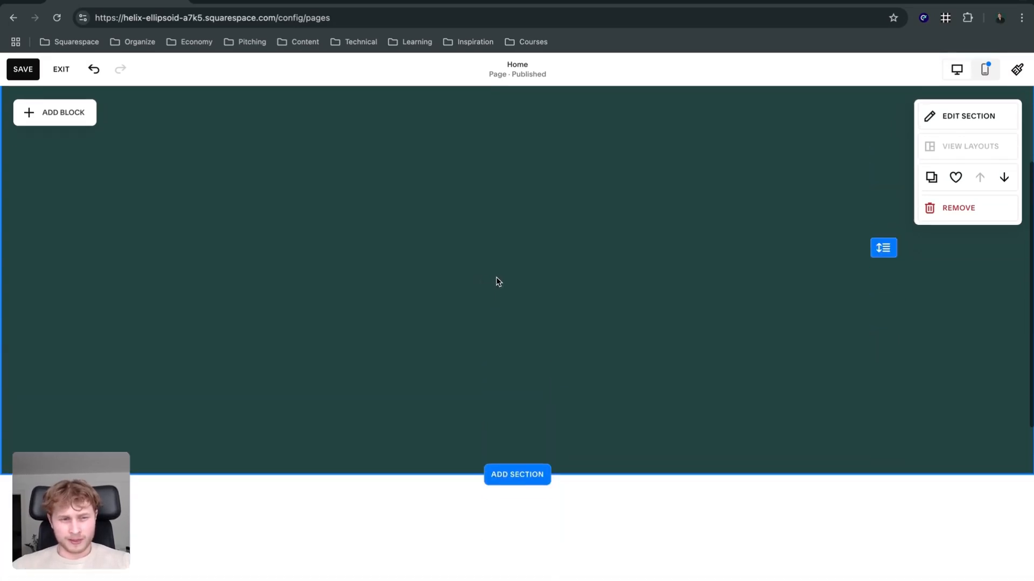
Add an image block in the center of the green section.
{"action": "left_click", "coordinate": [86, 120]}
{"action": "left_click_drag", "start_coordinate": [152, 235], "coordinate": [427, 262]}
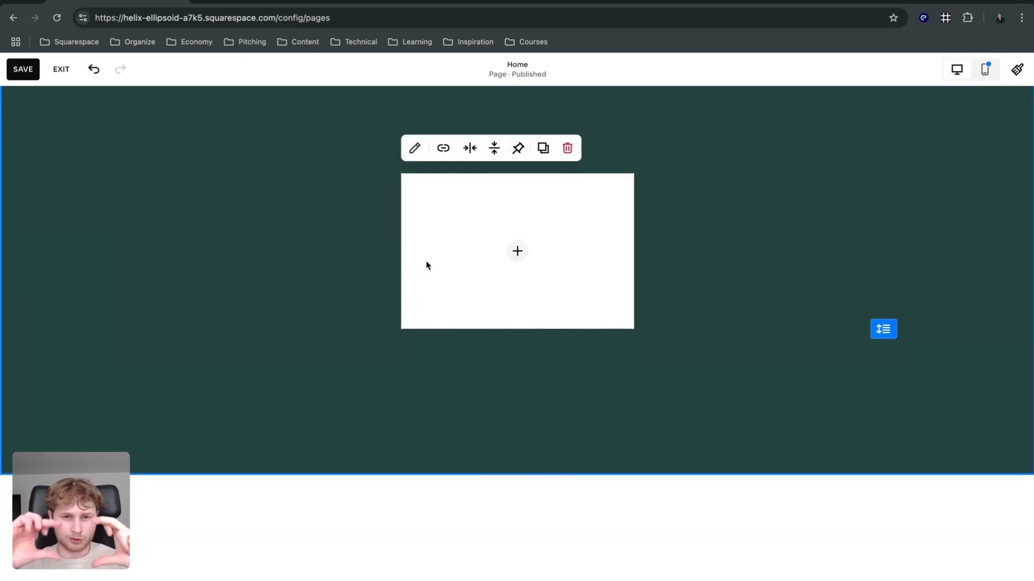
{"action": "scroll", "coordinate": [453, 223], "scroll_direction": "down", "scroll_amount": 1}
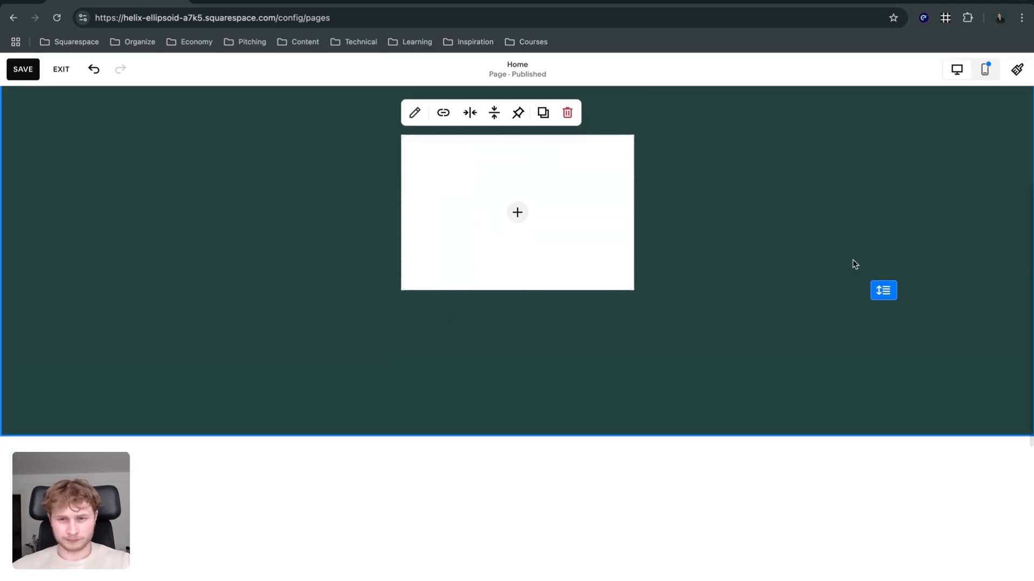
Turn off Fill Screen for the green section and close the section's design settings.
{"action": "scroll", "coordinate": [840, 250], "scroll_direction": "up", "scroll_amount": 1}
{"action": "left_click", "coordinate": [960, 127]}
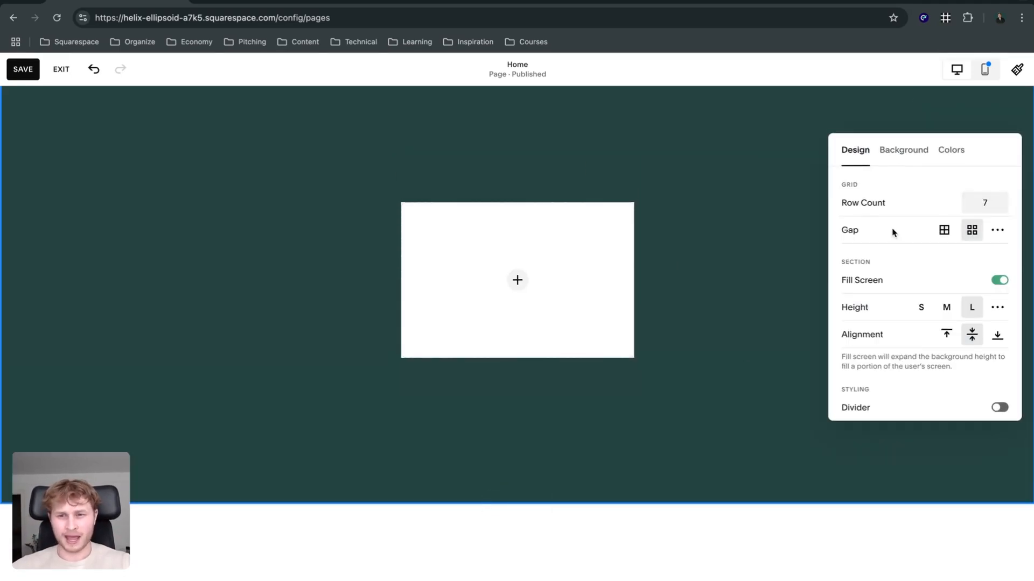
{"action": "left_click", "coordinate": [994, 283]}
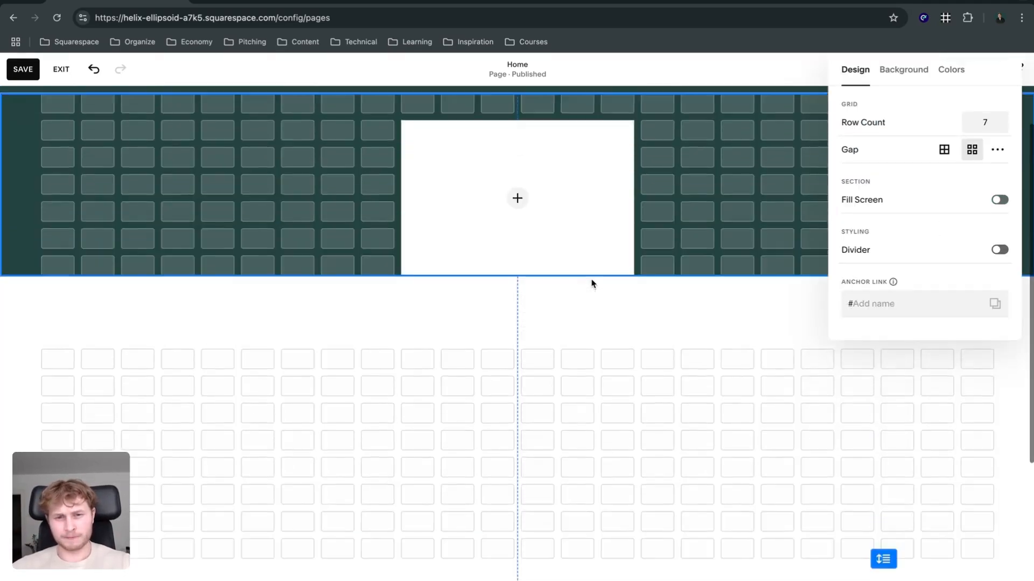
{"action": "scroll", "coordinate": [591, 281], "scroll_direction": "up", "scroll_amount": 1}
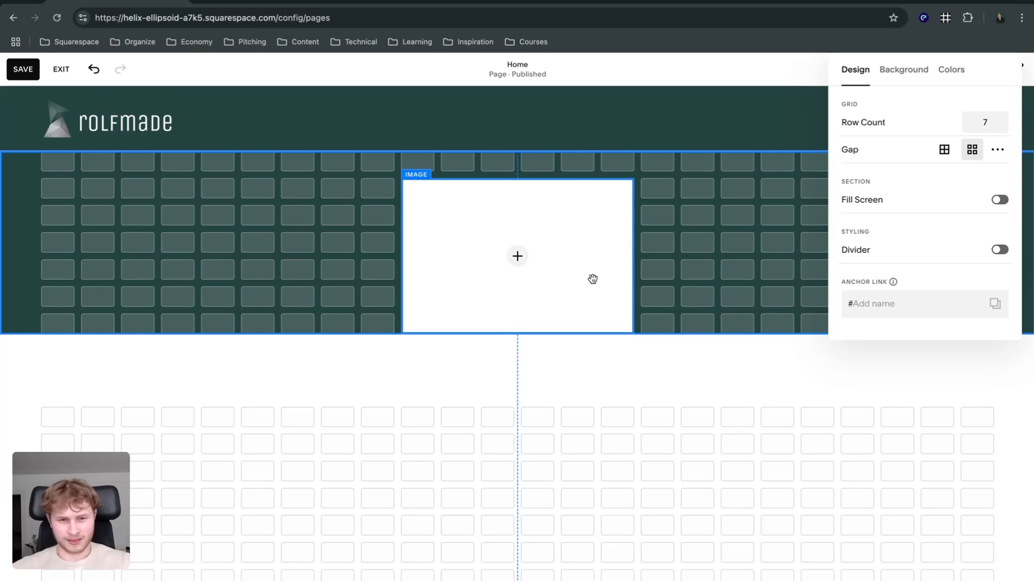
{"action": "left_click", "coordinate": [310, 276]}
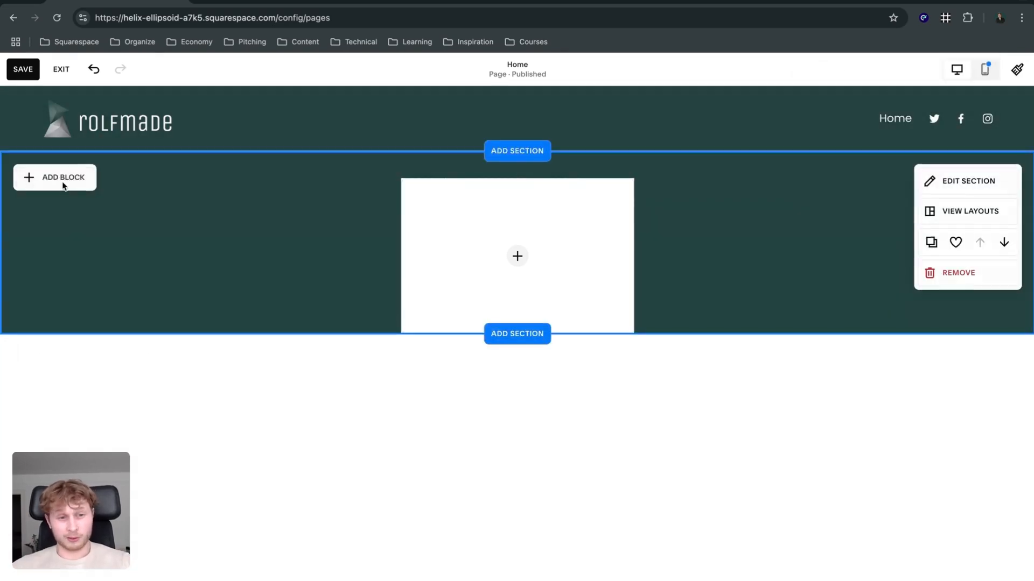
{"action": "left_click", "coordinate": [63, 186]}
{"action": "scroll", "coordinate": [183, 275], "scroll_direction": "down", "scroll_amount": 2}
{"action": "left_click_drag", "start_coordinate": [166, 334], "coordinate": [165, 320]}
{"action": "key", "text": "super+z"}
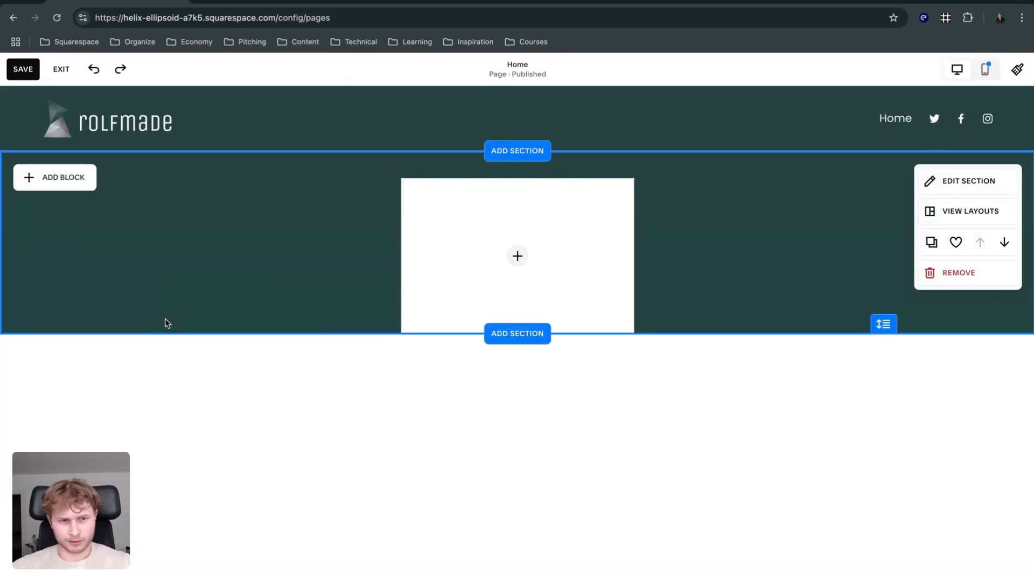
Add a shape block at the green section's lower left edge and widen it to the full page width.
{"action": "left_click", "coordinate": [75, 168]}
{"action": "left_click_drag", "start_coordinate": [166, 366], "coordinate": [6, 291]}
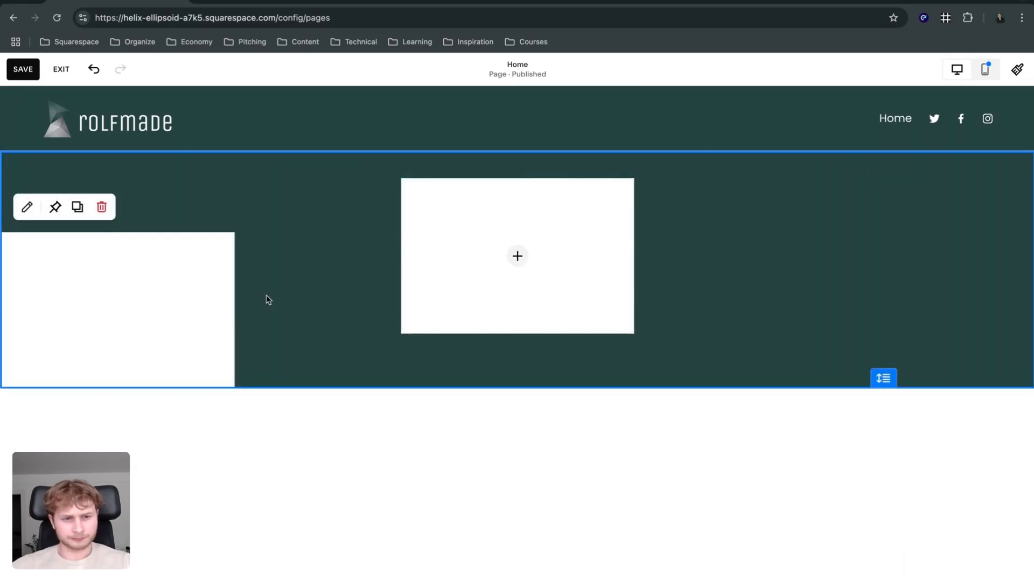
{"action": "left_click_drag", "start_coordinate": [237, 307], "coordinate": [918, 350]}
Bring the image block in front of the white shape and fill it with the library photo unsplash-image-bB1HuQgk8Ww.jpg.
{"action": "left_click", "coordinate": [500, 226]}
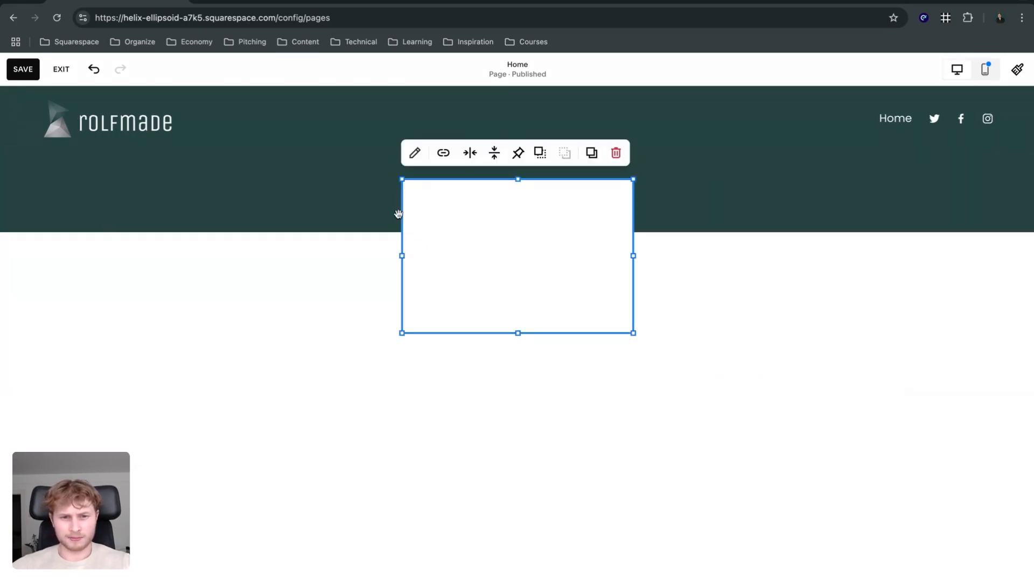
{"action": "left_click", "coordinate": [540, 153]}
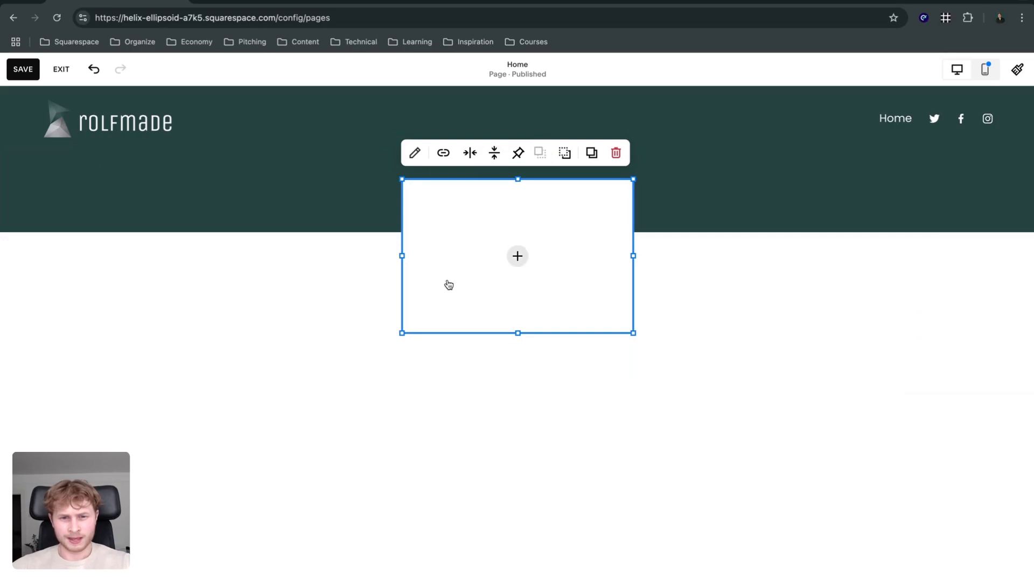
{"action": "left_click", "coordinate": [518, 255]}
{"action": "left_click", "coordinate": [458, 278]}
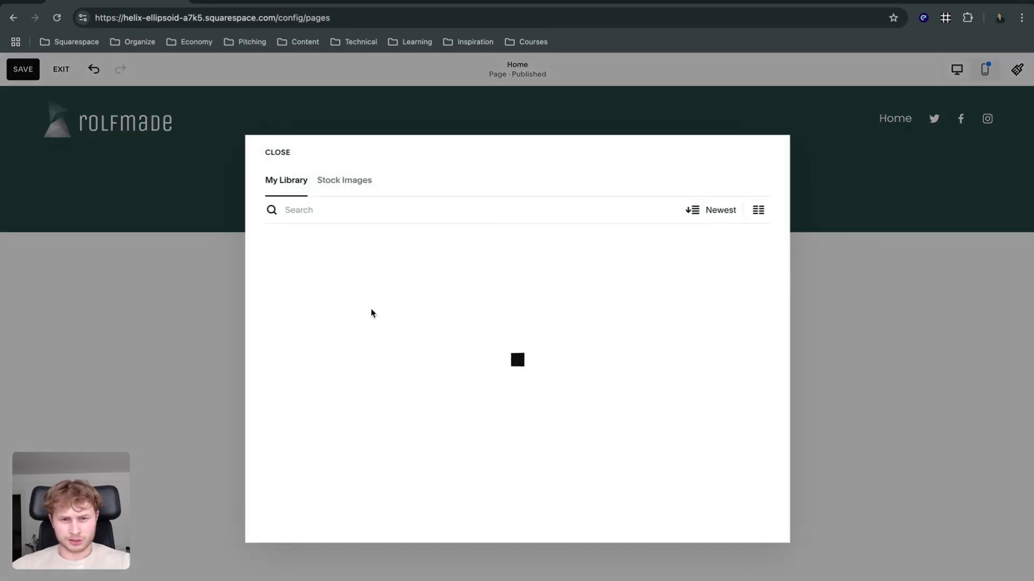
{"action": "scroll", "coordinate": [490, 367], "scroll_direction": "down", "scroll_amount": 2}
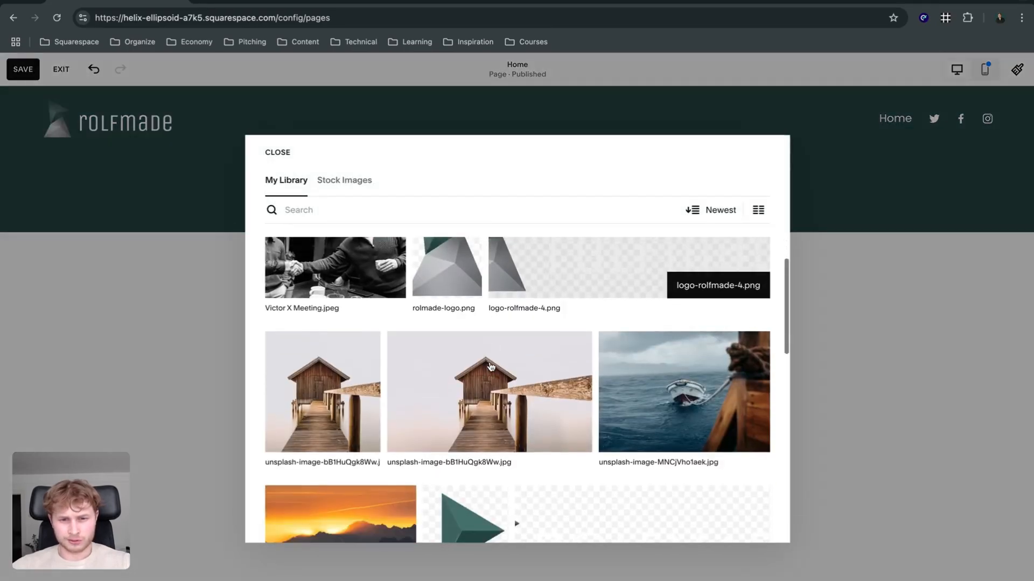
{"action": "left_click", "coordinate": [490, 367]}
{"action": "left_click", "coordinate": [751, 523]}
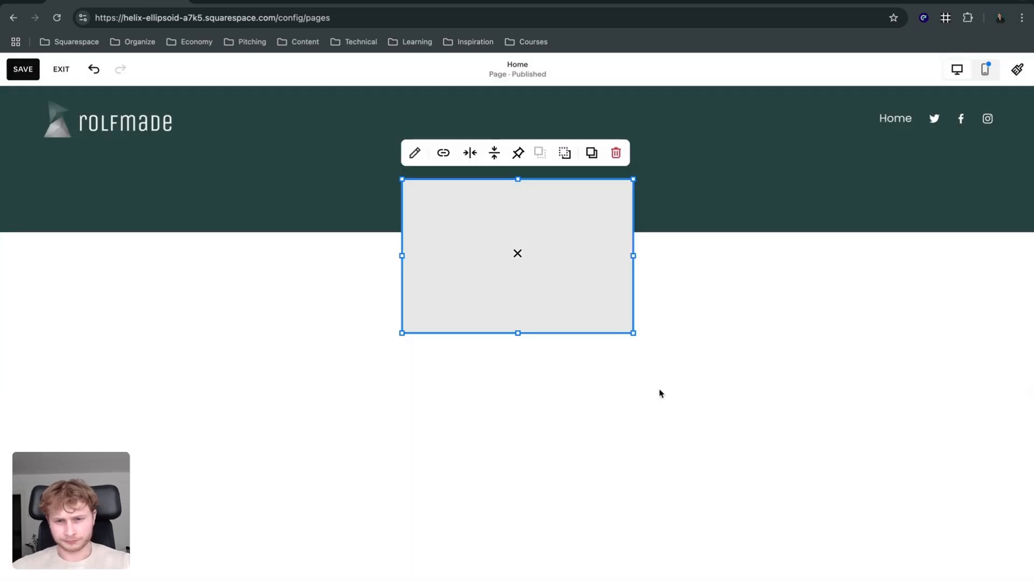
Widen the image block evenly on both sides so it spans most of the section's width.
{"action": "left_click_drag", "start_coordinate": [401, 253], "coordinate": [156, 254]}
{"action": "left_click_drag", "start_coordinate": [631, 247], "coordinate": [873, 258]}
{"action": "left_click", "coordinate": [924, 216]}
Extend the section downward and move both the image block and the full-width white shape lower in it.
{"action": "left_click_drag", "start_coordinate": [884, 378], "coordinate": [898, 498]}
{"action": "left_click_drag", "start_coordinate": [834, 329], "coordinate": [837, 463]}
{"action": "left_click_drag", "start_coordinate": [914, 308], "coordinate": [913, 416]}
Extend the image block's upper edge upward so the photo overlaps both the green background and the white shape.
{"action": "left_click", "coordinate": [522, 322]}
{"action": "left_click_drag", "start_coordinate": [523, 315], "coordinate": [524, 231]}
{"action": "left_click", "coordinate": [62, 230]}
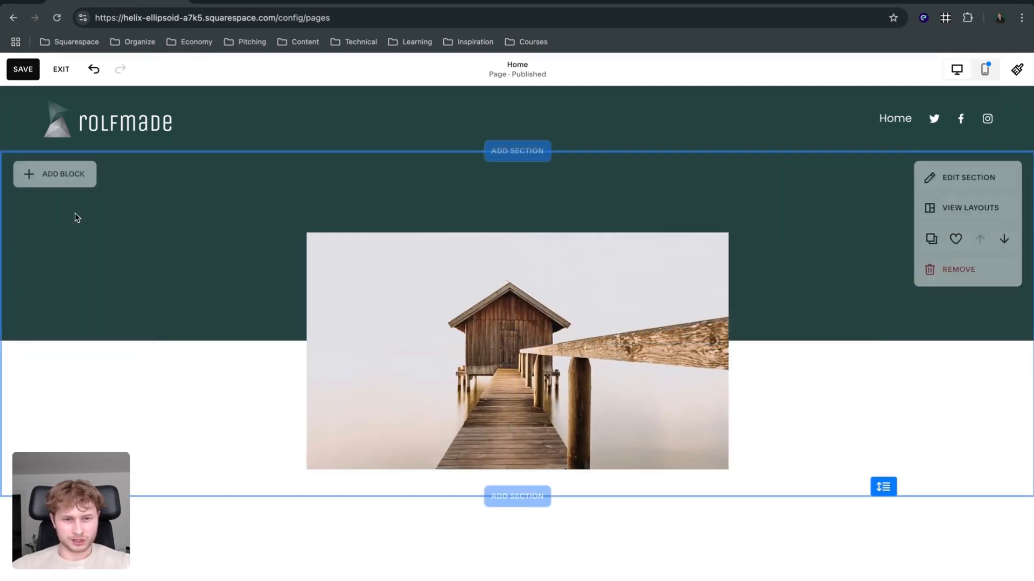
Check how the photo overlaps the green and white areas, and save the page.
{"action": "left_click_drag", "start_coordinate": [558, 295], "coordinate": [555, 321]}
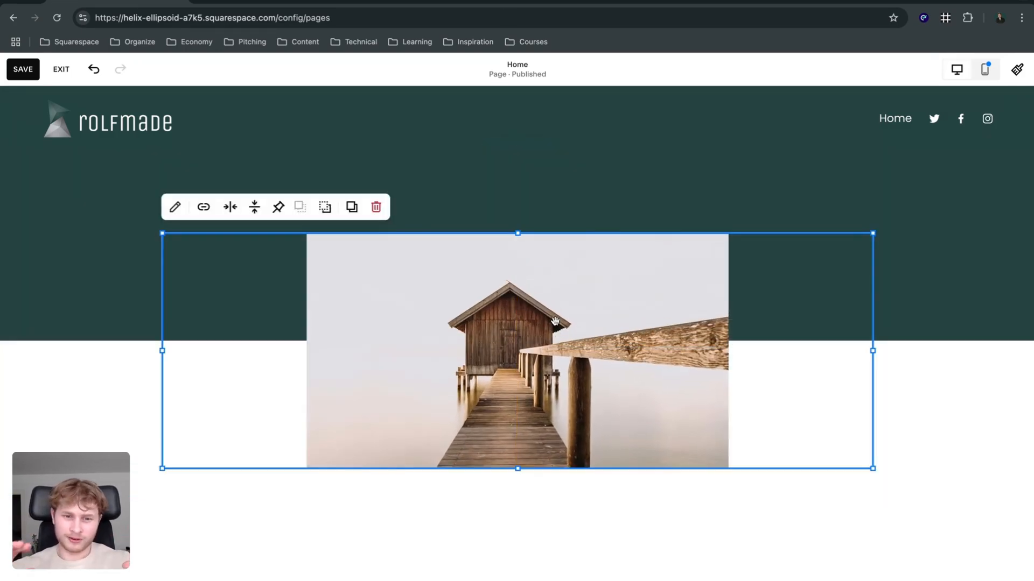
{"action": "scroll", "coordinate": [792, 284], "scroll_direction": "down", "scroll_amount": 2}
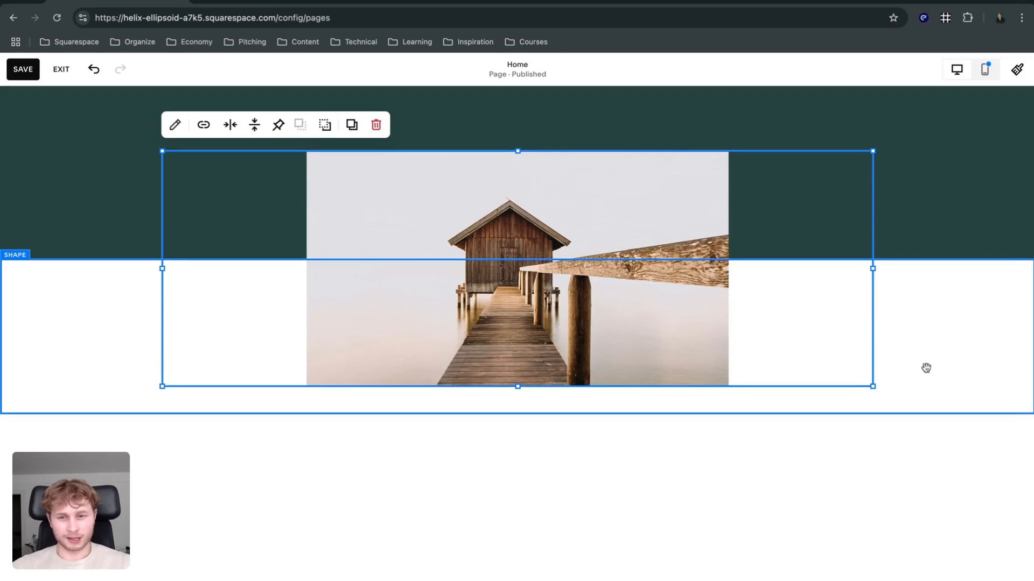
{"action": "scroll", "coordinate": [926, 371], "scroll_direction": "down", "scroll_amount": 1}
{"action": "scroll", "coordinate": [556, 218], "scroll_direction": "up", "scroll_amount": 3}
{"action": "key", "text": "ctrl+s"}
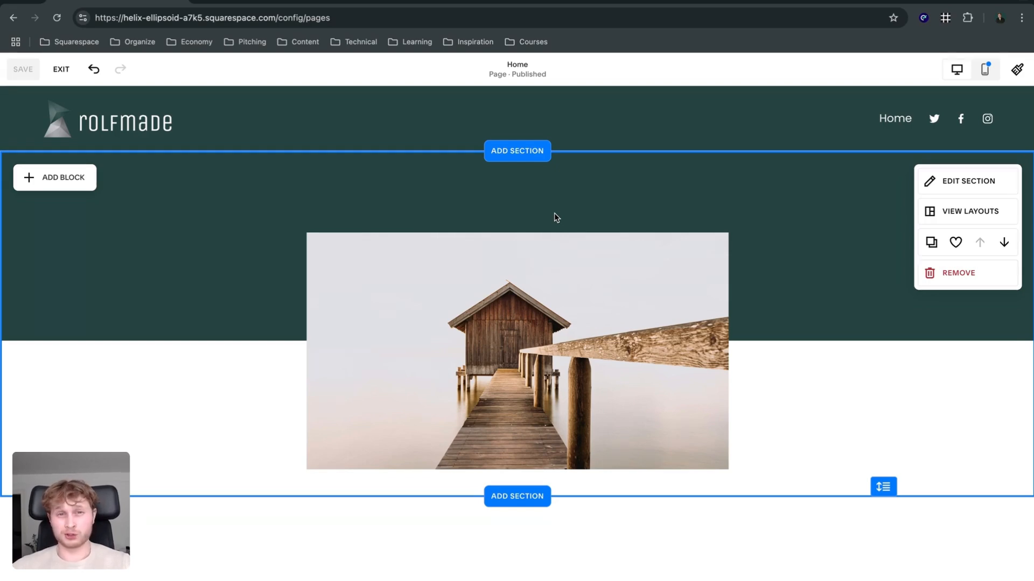
{"action": "mouse_move", "coordinate": [511, 125]}
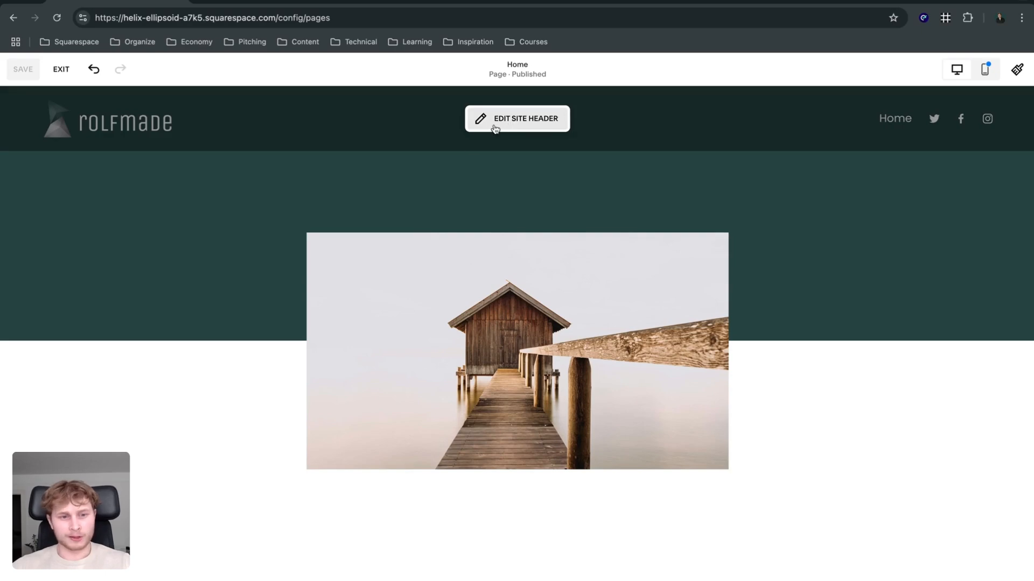
{"action": "scroll", "coordinate": [469, 150], "scroll_direction": "down", "scroll_amount": 1}
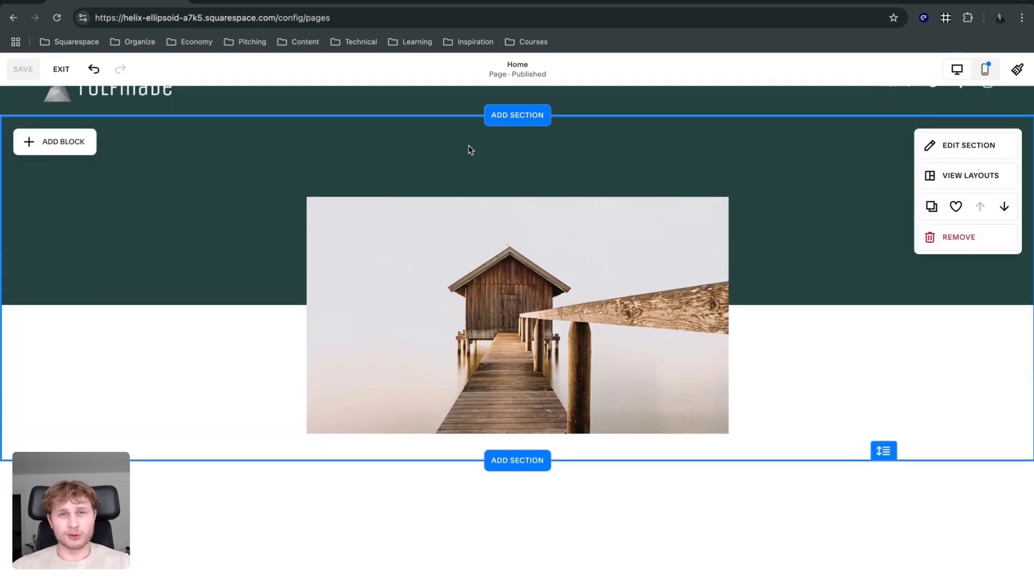
{"action": "scroll", "coordinate": [483, 174], "scroll_direction": "up", "scroll_amount": 1}
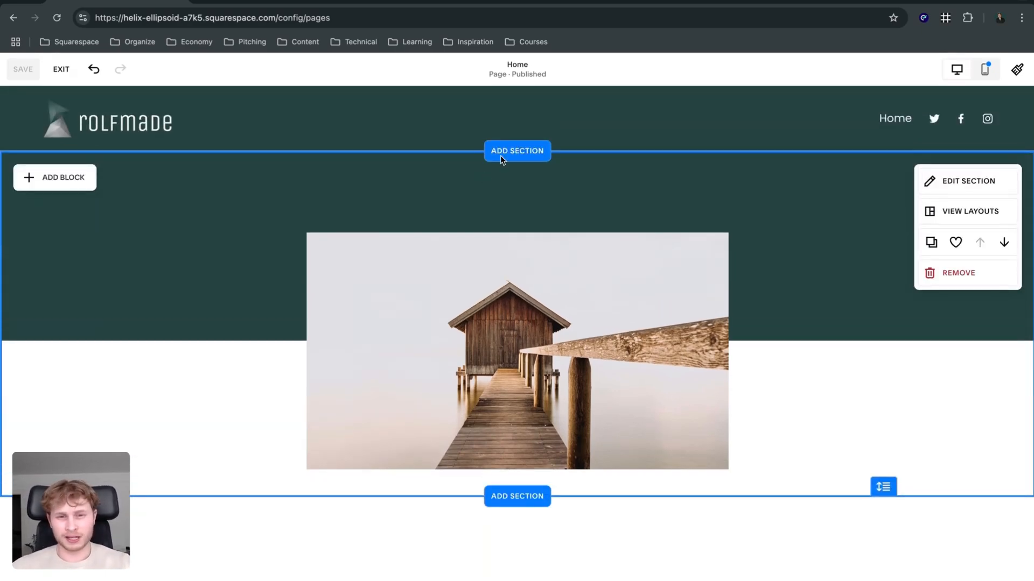
Move the image block up by one grid row.
{"action": "left_click_drag", "start_coordinate": [557, 356], "coordinate": [557, 341]}
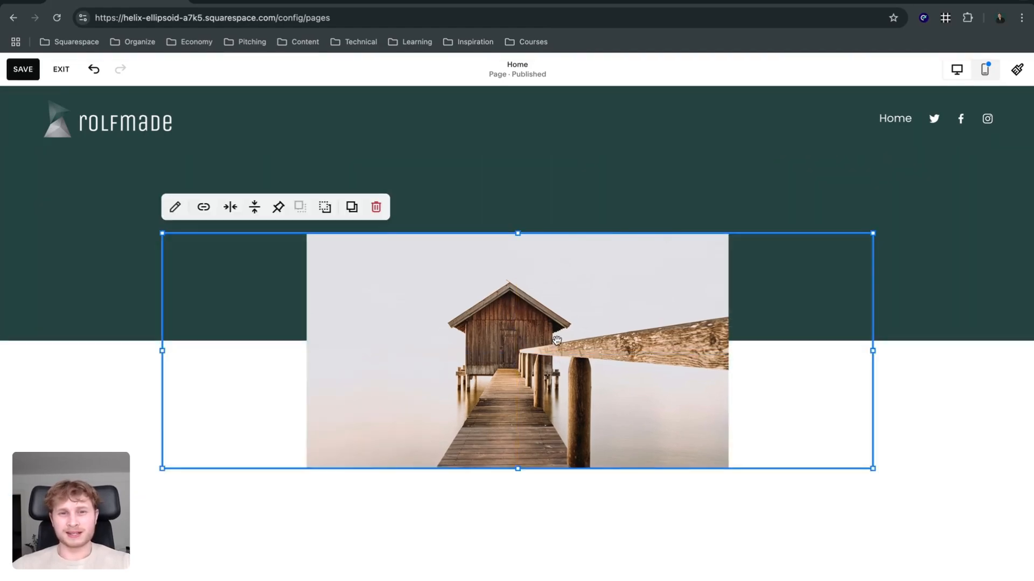
{"action": "left_click", "coordinate": [603, 175]}
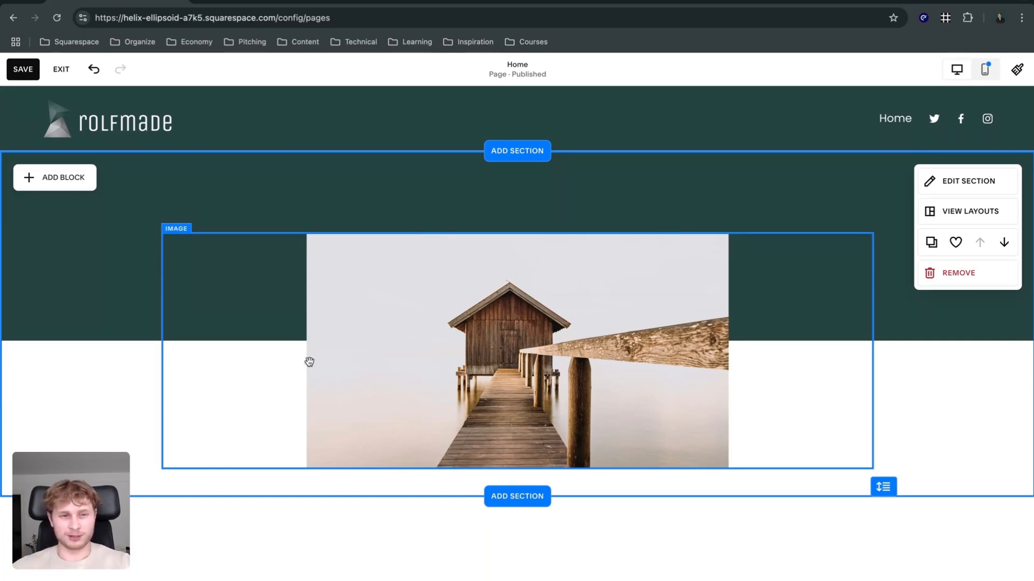
{"action": "left_click_drag", "start_coordinate": [525, 351], "coordinate": [537, 328]}
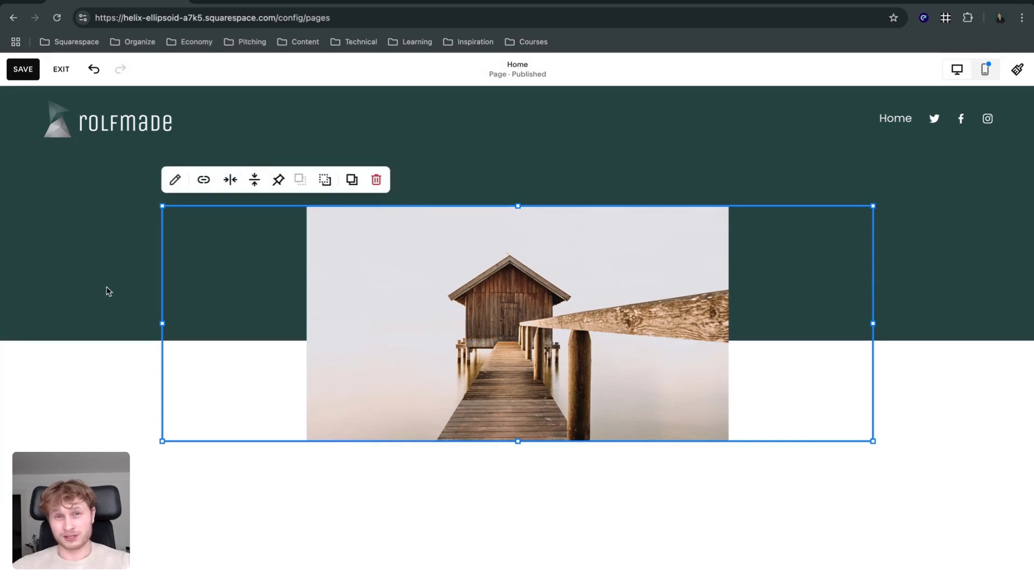